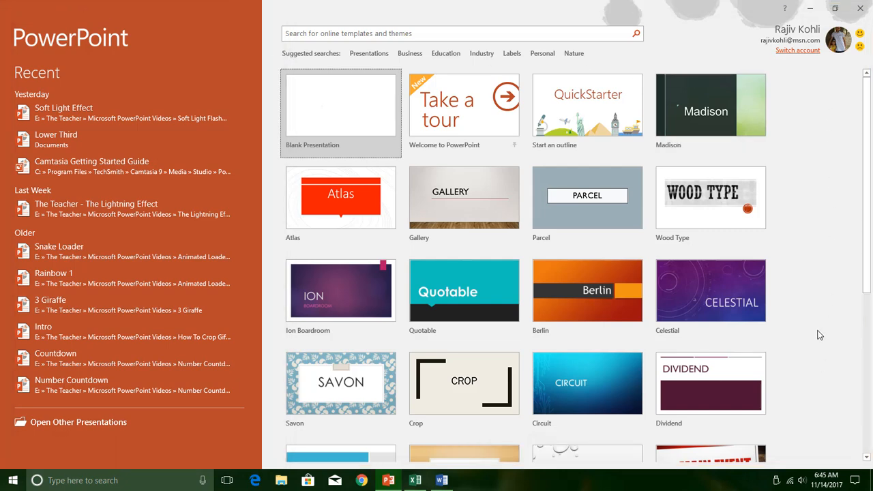
Look through the presentation templates offered on the start screen.
{"action": "scroll", "coordinate": [826, 331], "scroll_direction": "down", "scroll_amount": 1}
{"action": "scroll", "coordinate": [817, 342], "scroll_direction": "down", "scroll_amount": 2}
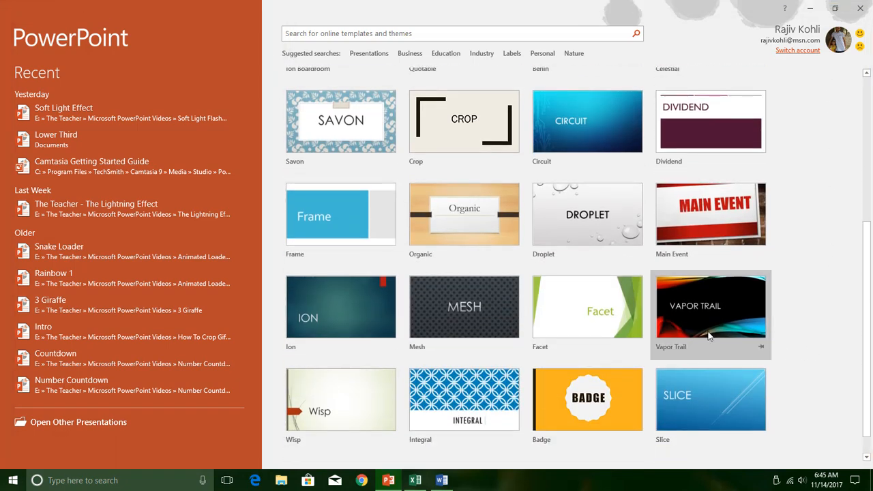
{"action": "scroll", "coordinate": [707, 331], "scroll_direction": "up", "scroll_amount": 2}
{"action": "scroll", "coordinate": [707, 331], "scroll_direction": "up", "scroll_amount": 2}
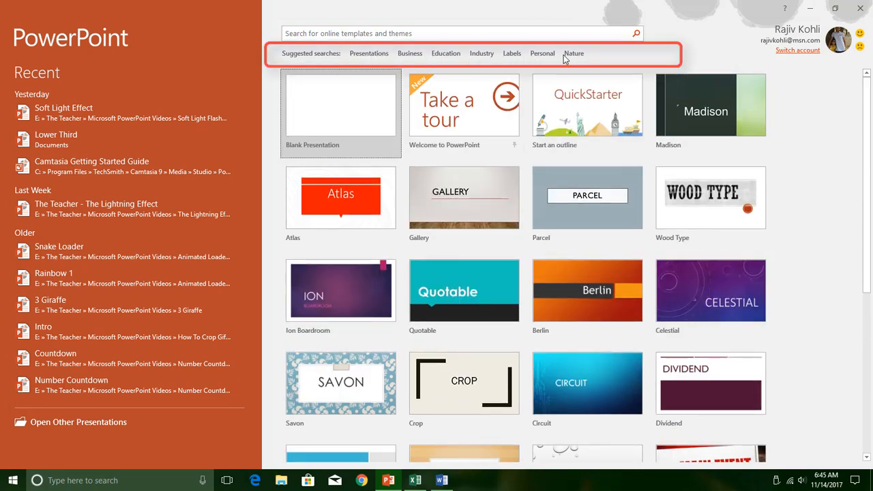
Search the online templates for Business, browse the results and preview the Musical curves presentation (widescreen) template.
{"action": "left_click", "coordinate": [408, 56]}
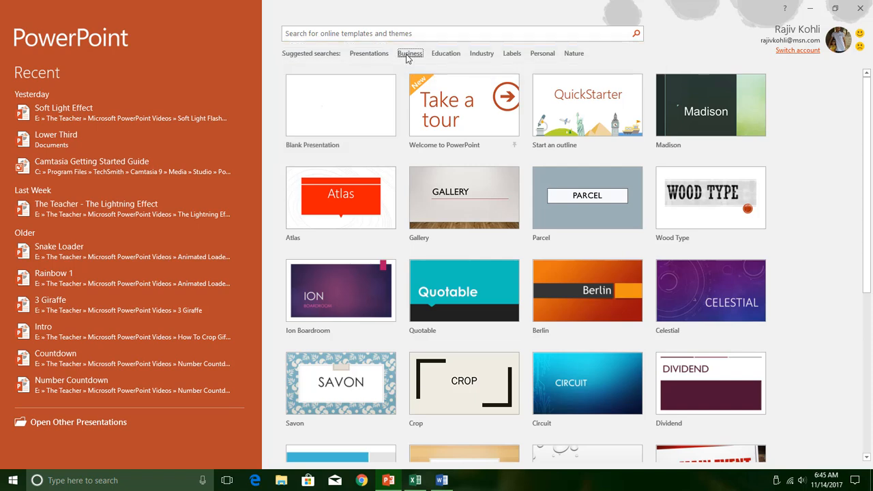
{"action": "left_click", "coordinate": [446, 54]}
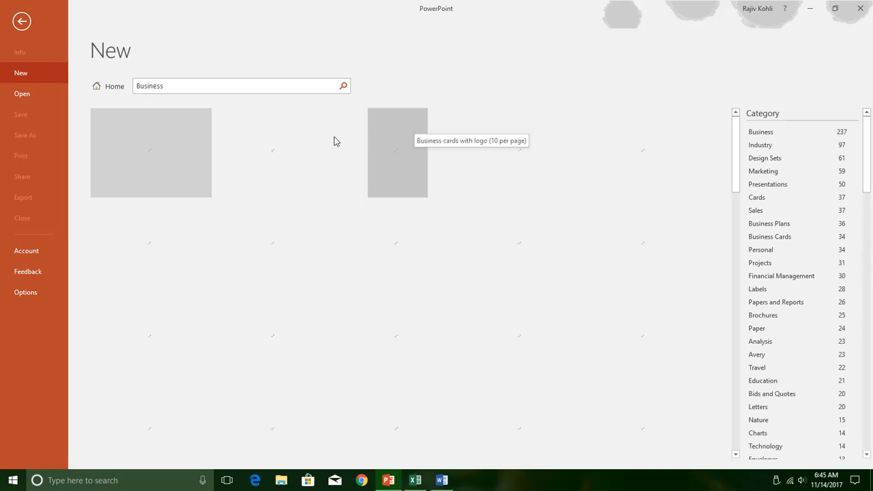
{"action": "scroll", "coordinate": [224, 140], "scroll_direction": "down", "scroll_amount": 1}
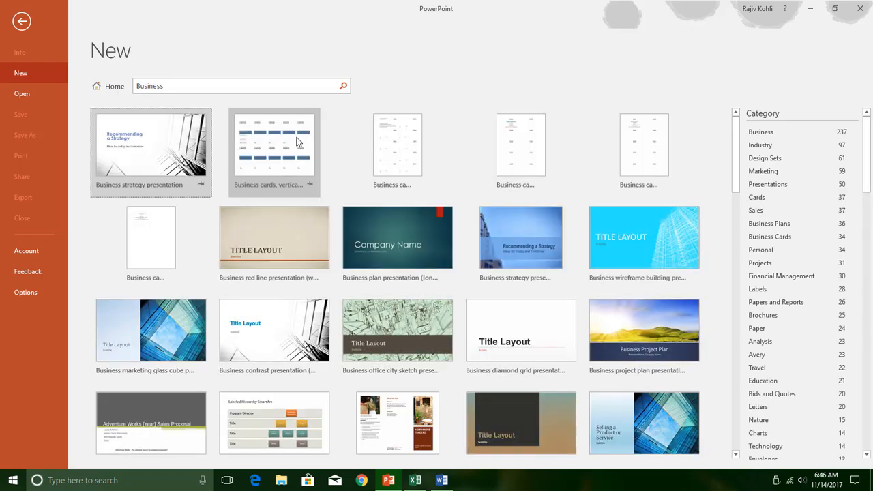
{"action": "scroll", "coordinate": [515, 161], "scroll_direction": "down", "scroll_amount": 5}
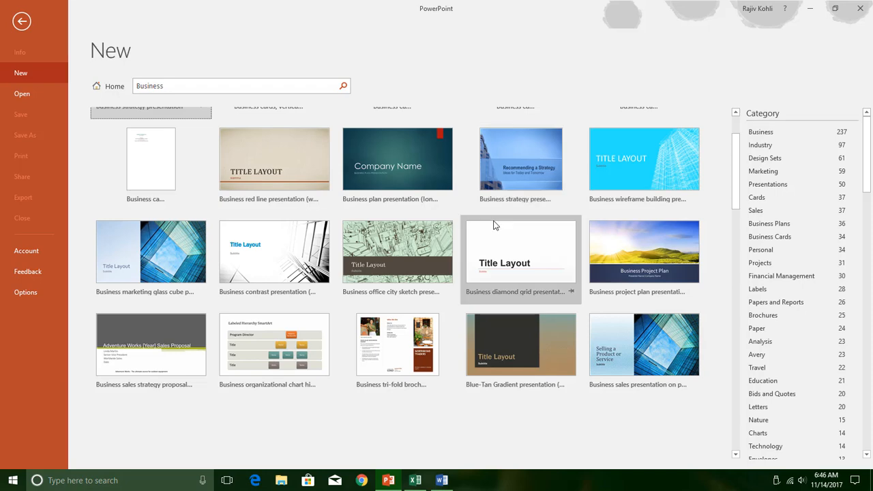
{"action": "scroll", "coordinate": [481, 232], "scroll_direction": "down", "scroll_amount": 6}
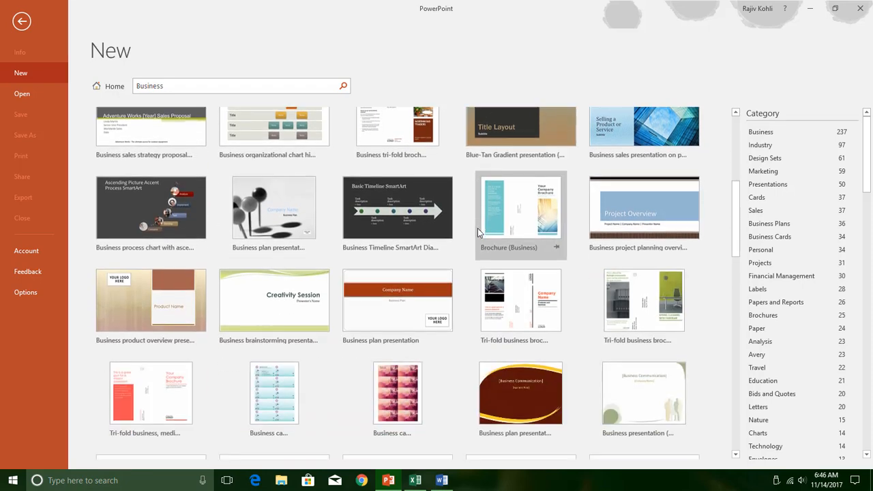
{"action": "scroll", "coordinate": [475, 229], "scroll_direction": "down", "scroll_amount": 3}
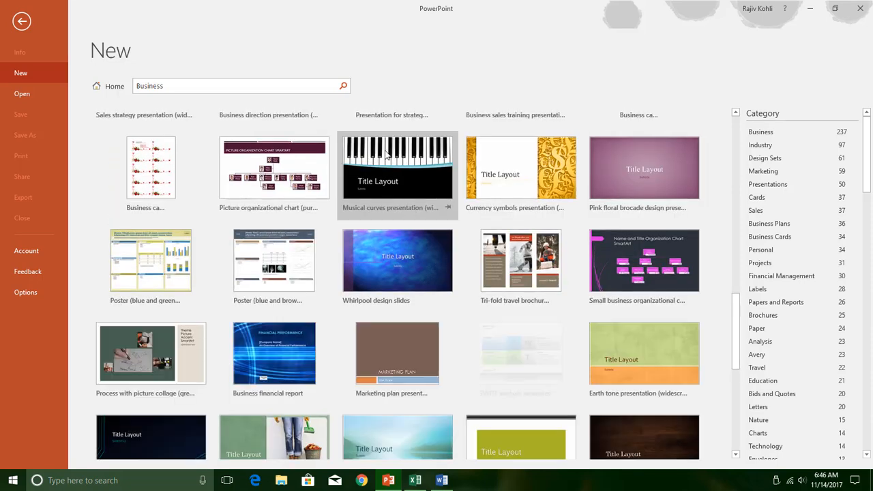
{"action": "left_click", "coordinate": [386, 149]}
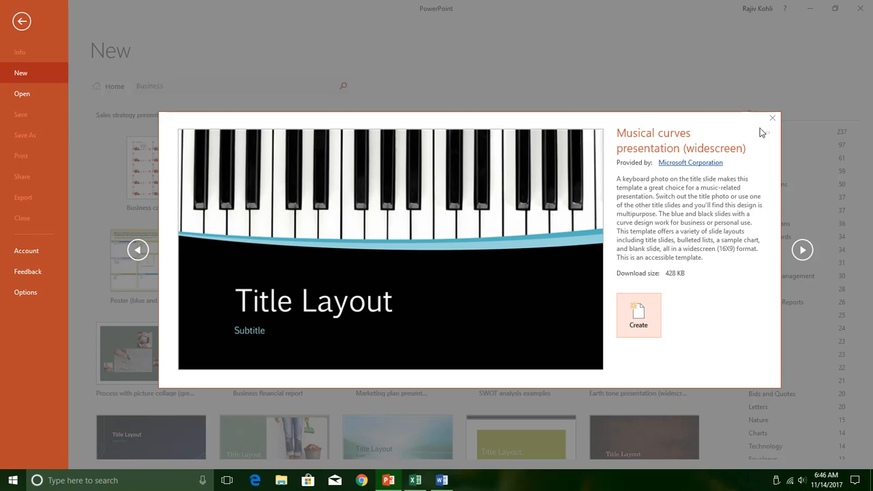
{"action": "left_click", "coordinate": [21, 21]}
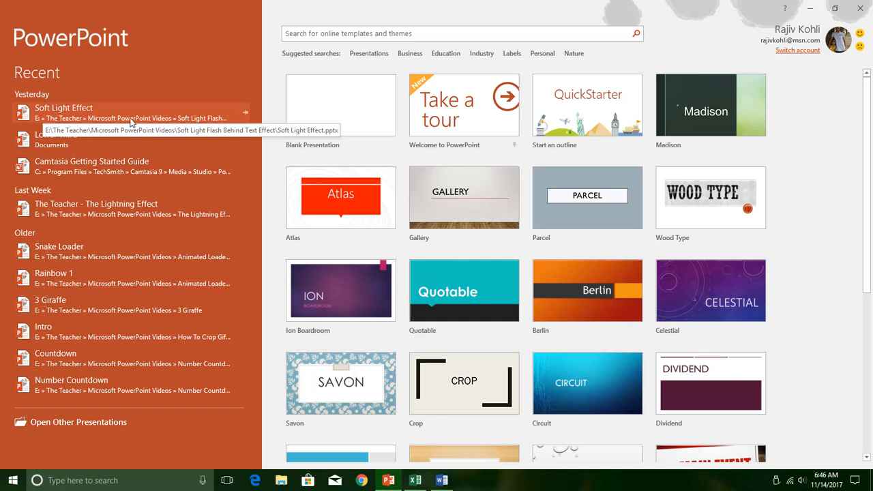
Locate the Soft Light Effect presentation in File Explorer under E:\The Teacher\Microsoft PowerPoint Videos\Soft Light Flash Behind Text Effect.
{"action": "left_click", "coordinate": [282, 481]}
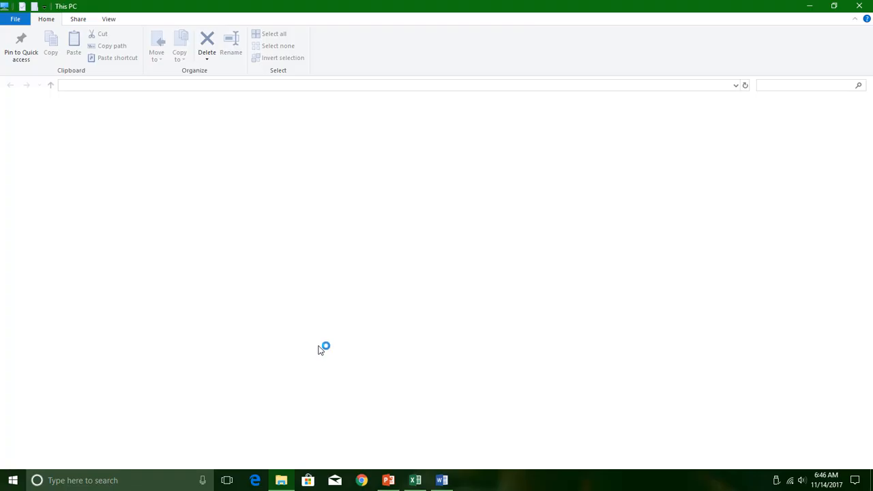
{"action": "left_click", "coordinate": [447, 210]}
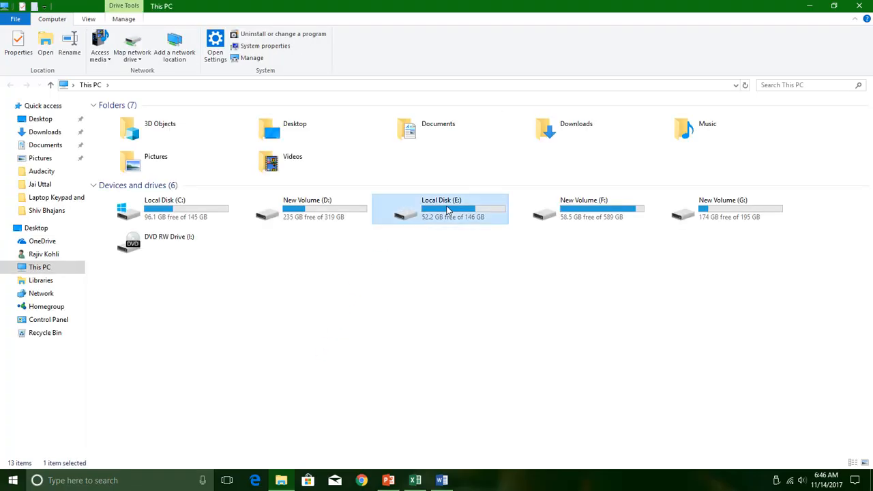
{"action": "double_click", "coordinate": [446, 210]}
{"action": "double_click", "coordinate": [129, 157]}
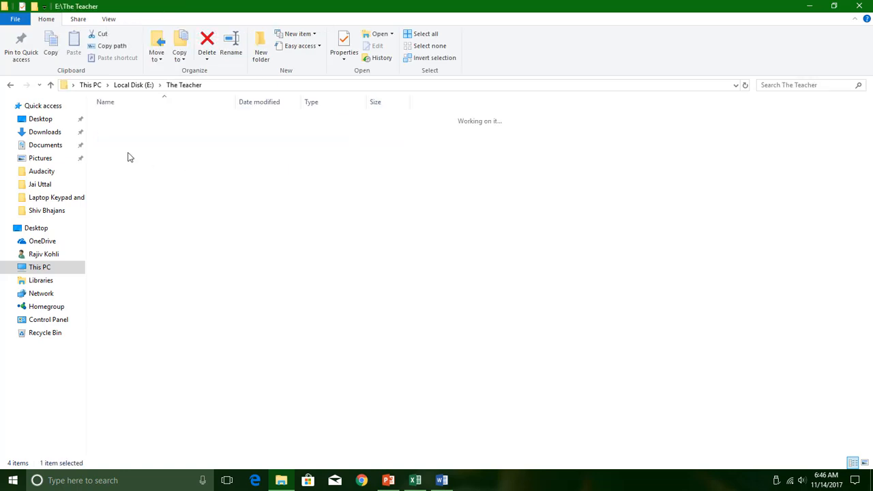
{"action": "double_click", "coordinate": [133, 164]}
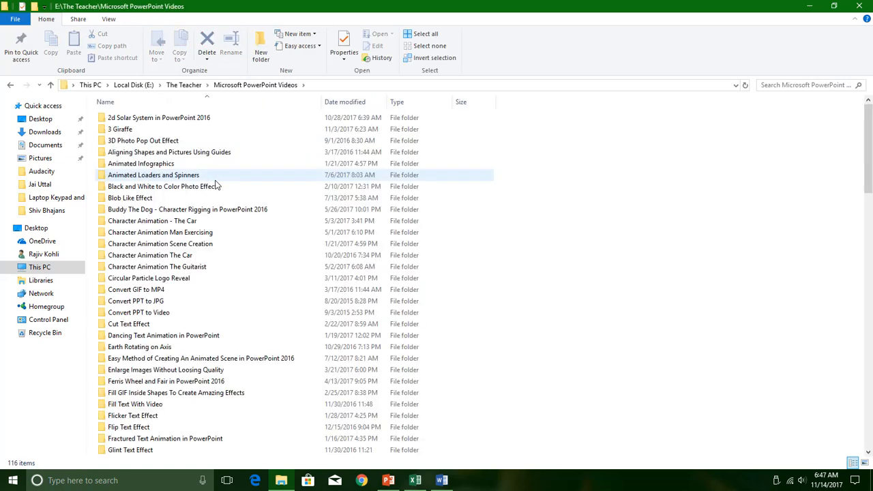
{"action": "scroll", "coordinate": [171, 335], "scroll_direction": "down", "scroll_amount": 14}
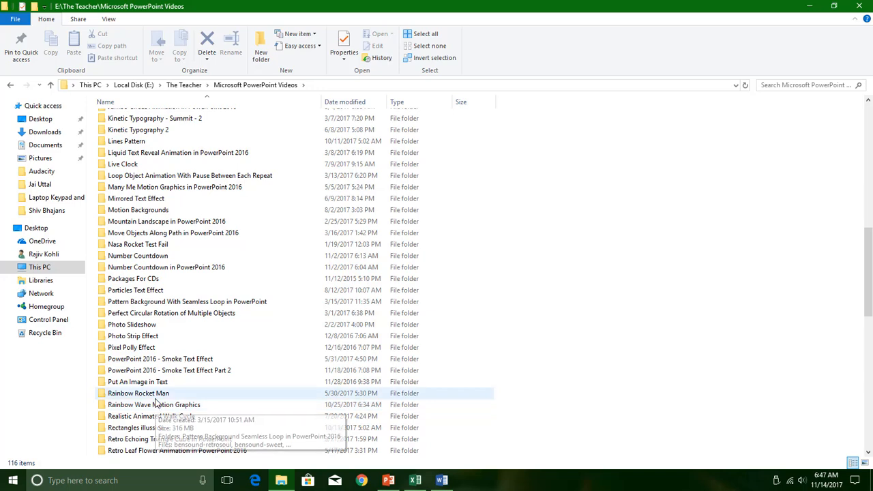
{"action": "scroll", "coordinate": [156, 403], "scroll_direction": "down", "scroll_amount": 5}
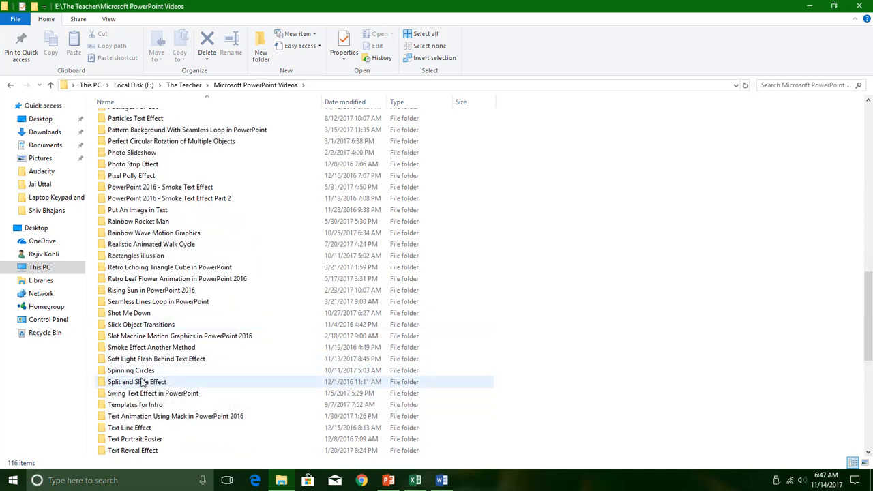
{"action": "double_click", "coordinate": [135, 364]}
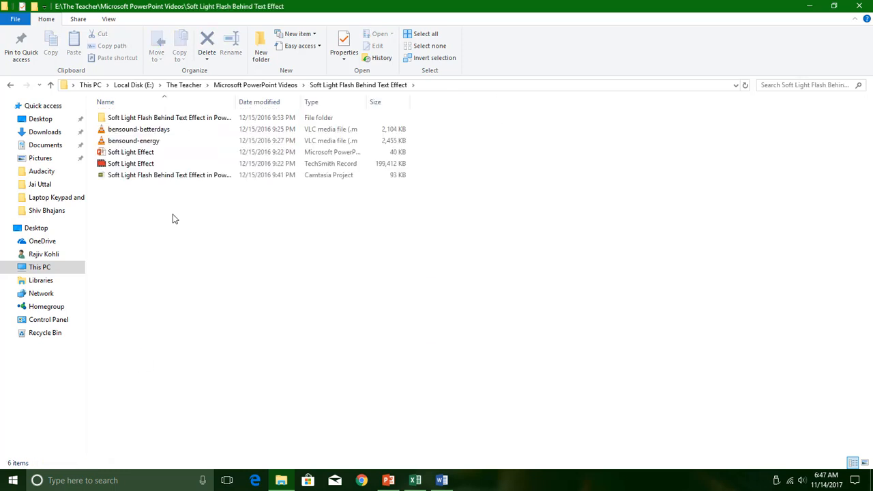
{"action": "left_click", "coordinate": [129, 152]}
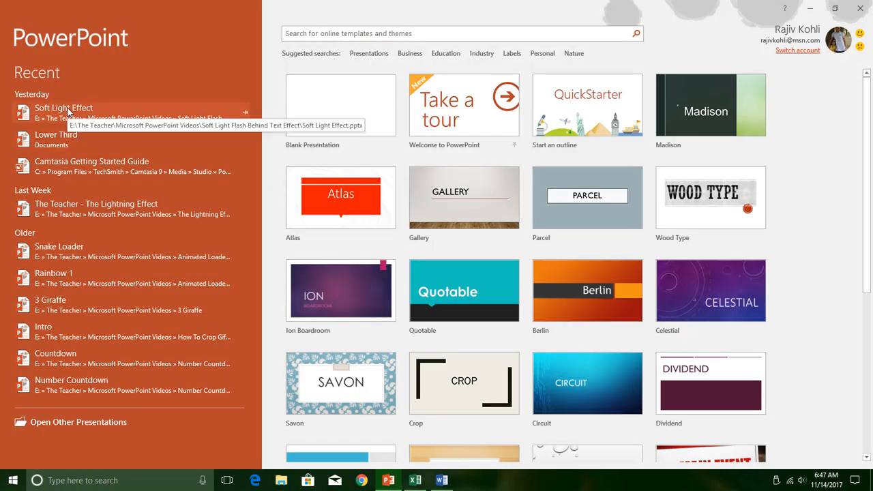
Open the recent Soft Light Effect presentation and view the template choices for a new presentation.
{"action": "left_click", "coordinate": [68, 111]}
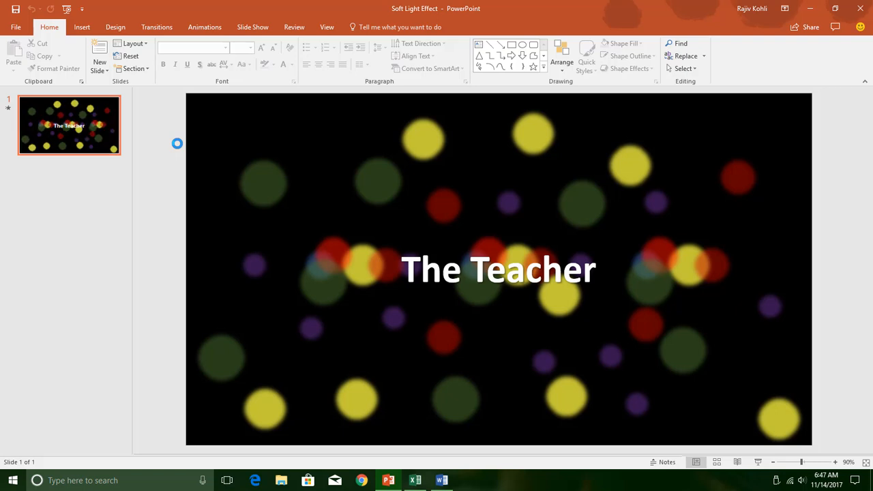
{"action": "left_click", "coordinate": [9, 28]}
{"action": "left_click", "coordinate": [25, 72]}
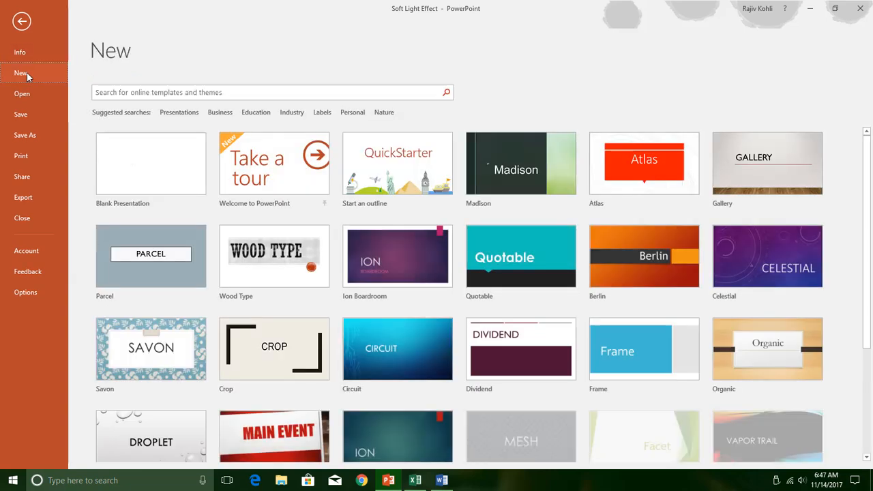
{"action": "left_click", "coordinate": [22, 21]}
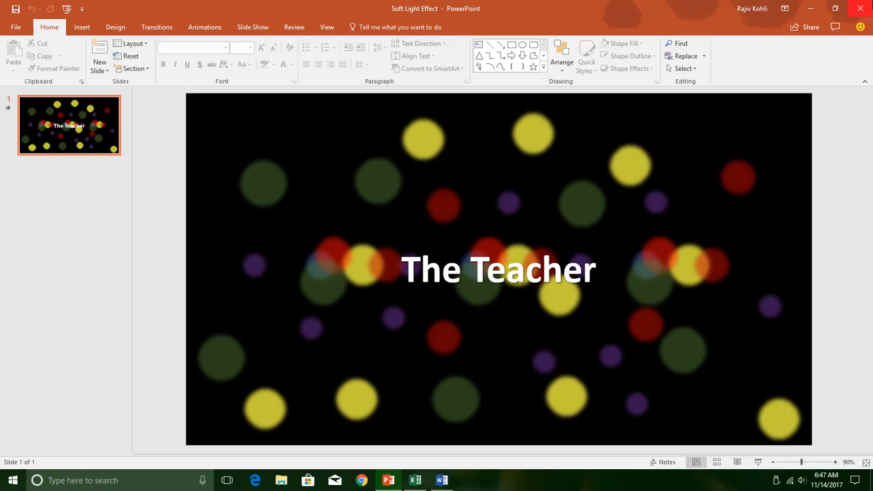
Close the Soft Light Effect presentation and relaunch PowerPoint 2016.
{"action": "left_click", "coordinate": [870, 3]}
{"action": "left_click", "coordinate": [12, 481]}
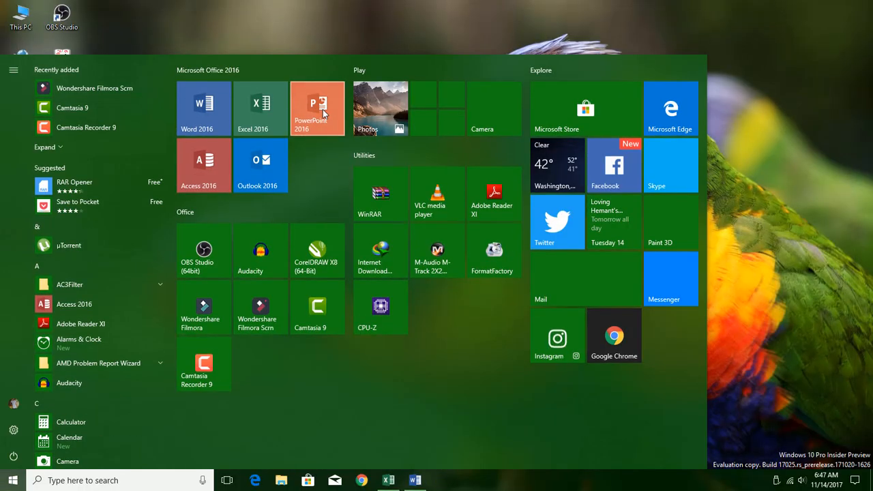
{"action": "left_click", "coordinate": [323, 111]}
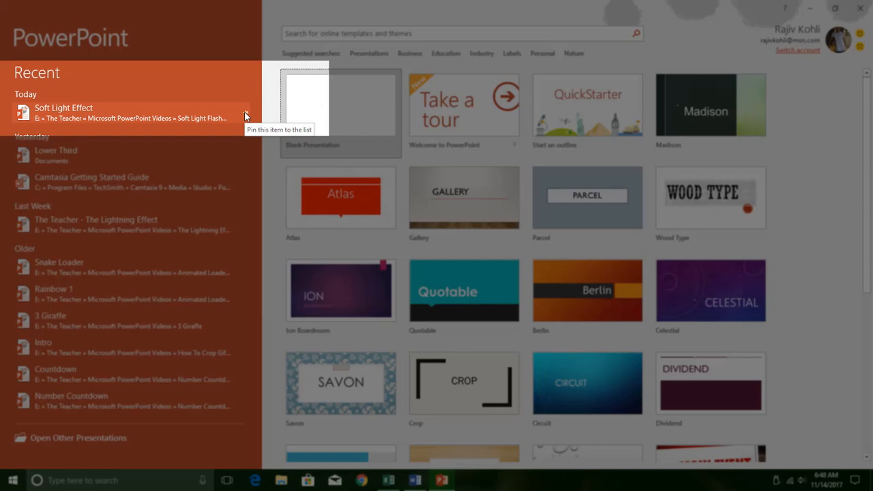
Pin the Soft Light Effect, 3 Giraffe and Countdown presentations to the recent files list.
{"action": "left_click", "coordinate": [245, 116]}
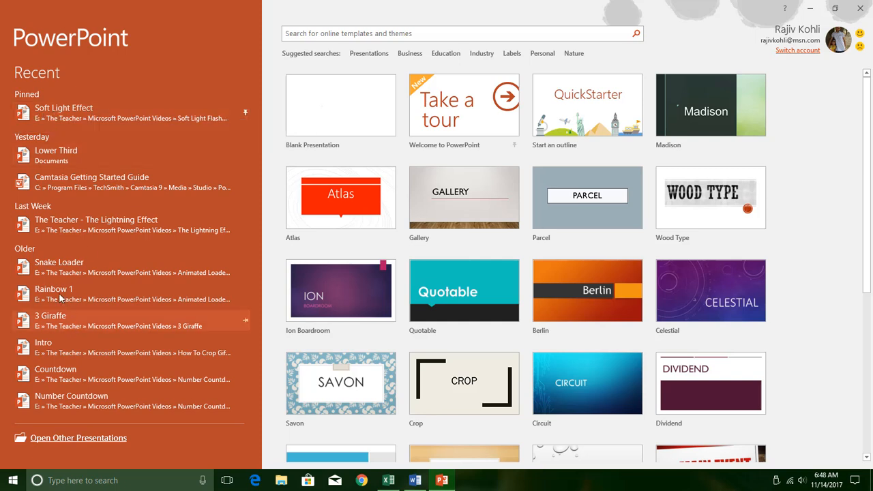
{"action": "left_click", "coordinate": [246, 321]}
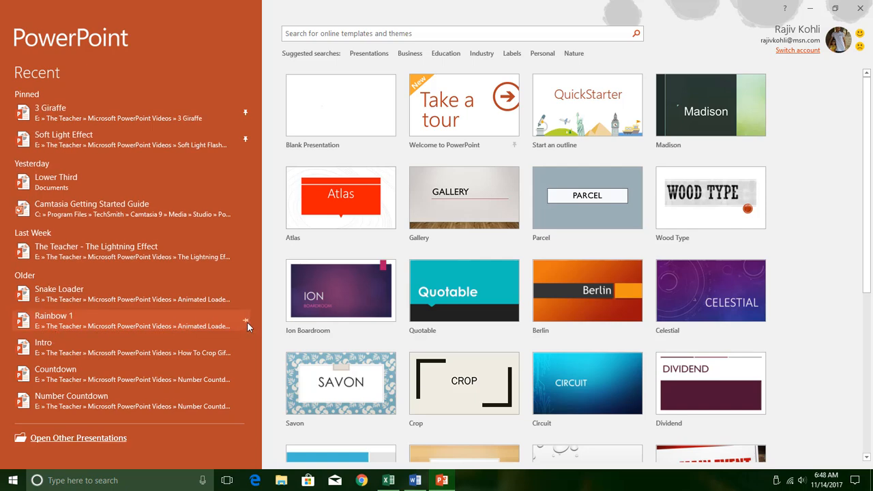
{"action": "left_click", "coordinate": [247, 376]}
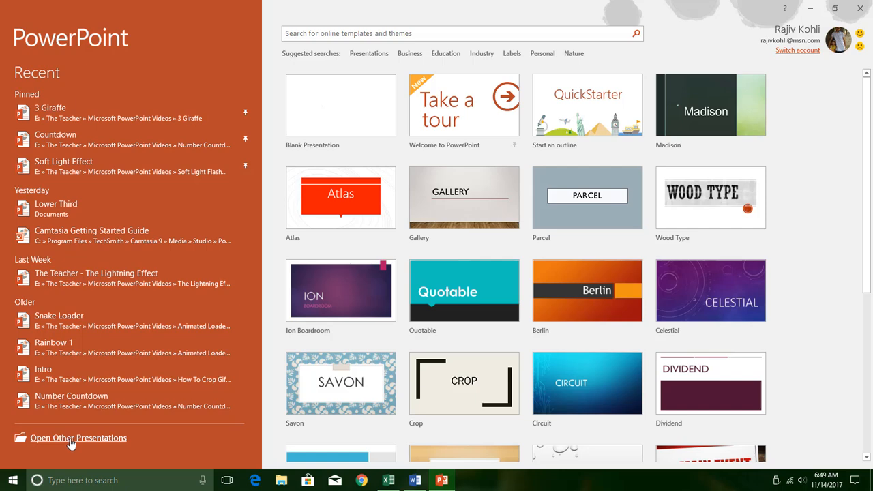
View the options for opening other presentations, including browsing for a file, and return to the start screen.
{"action": "left_click", "coordinate": [71, 442]}
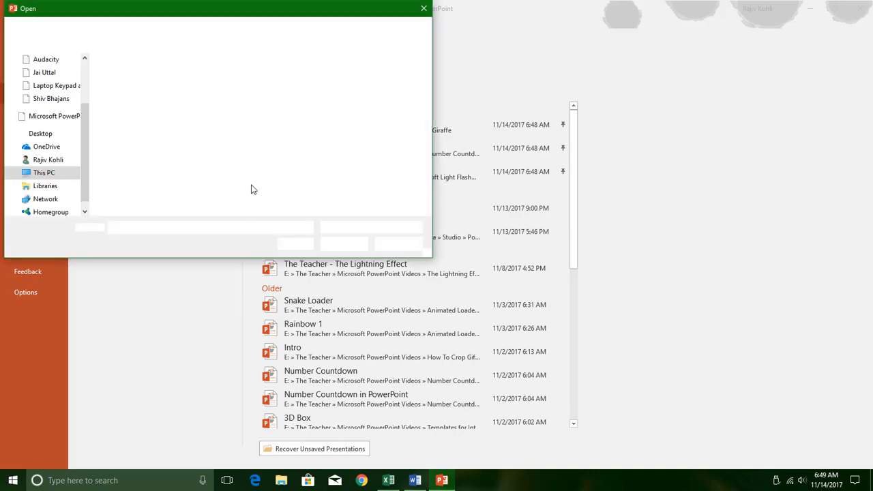
{"action": "left_click", "coordinate": [424, 8]}
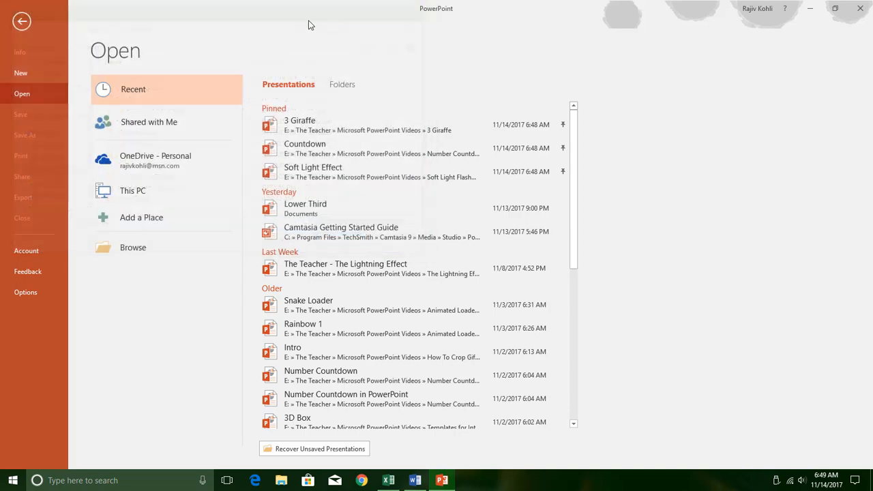
{"action": "left_click", "coordinate": [36, 23]}
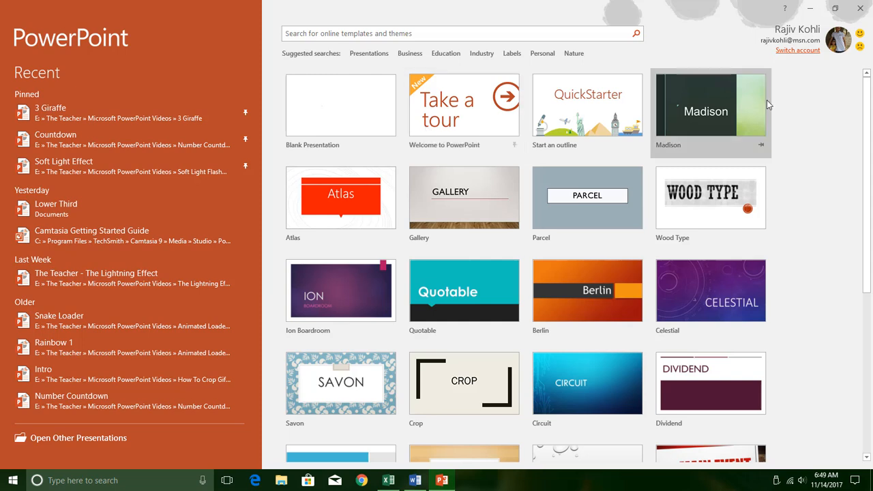
Create a blank presentation and compare its default title with those of the open Word document and Excel workbook.
{"action": "left_click", "coordinate": [336, 107]}
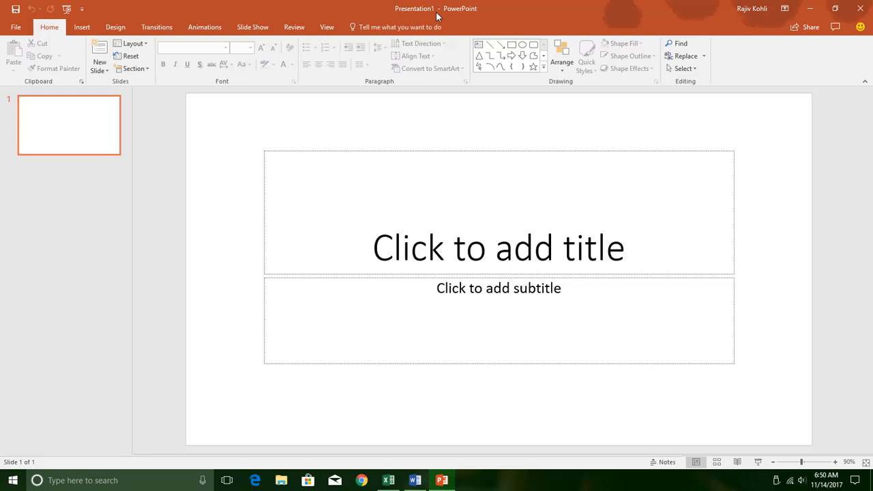
{"action": "left_click", "coordinate": [416, 481]}
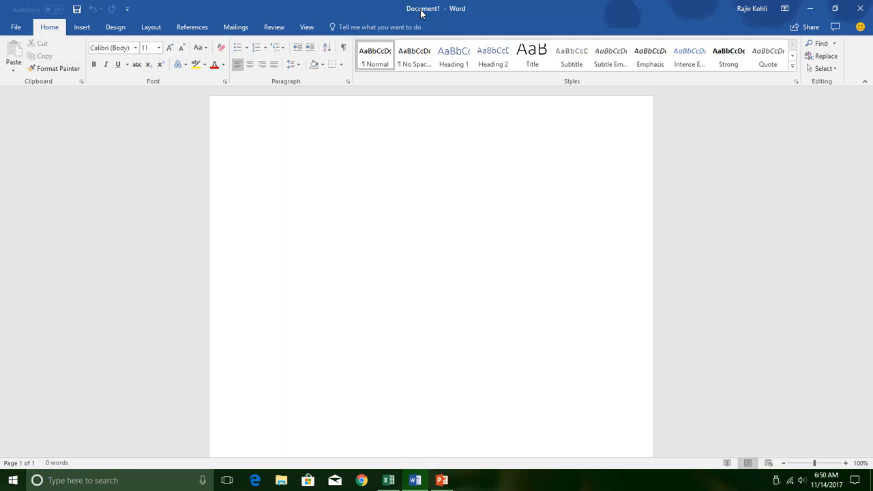
{"action": "left_click", "coordinate": [388, 480]}
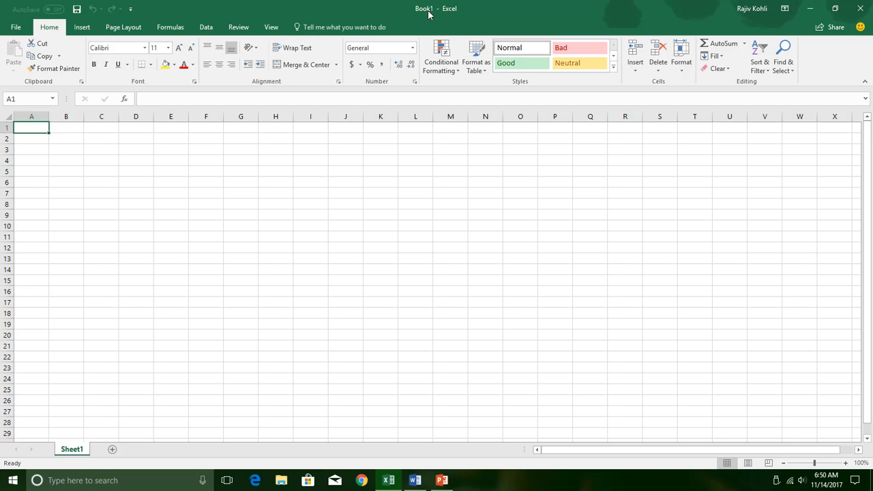
{"action": "left_click", "coordinate": [442, 481]}
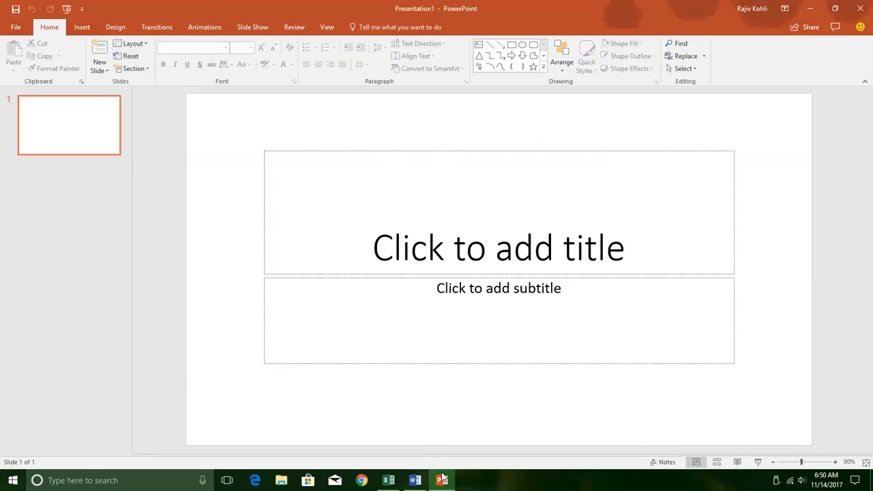
View the Save As locations and the file save dialog for the blank presentation, then return to the slide without saving.
{"action": "left_click", "coordinate": [7, 32]}
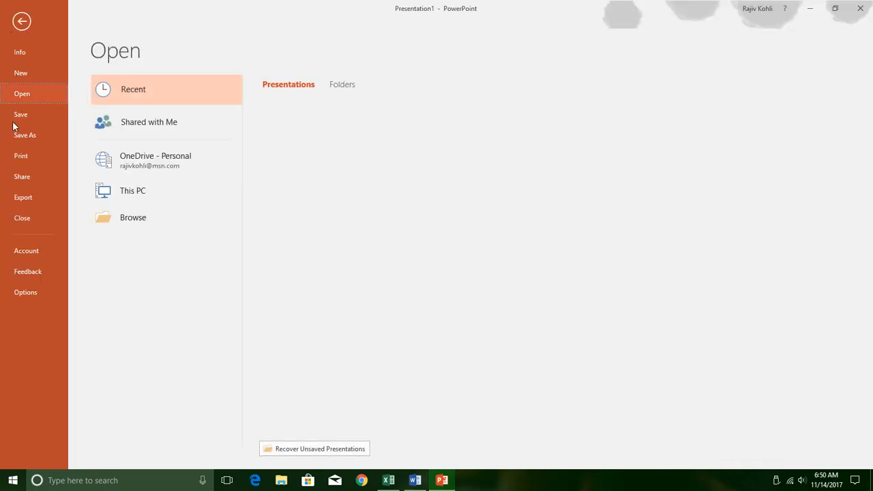
{"action": "left_click", "coordinate": [16, 117]}
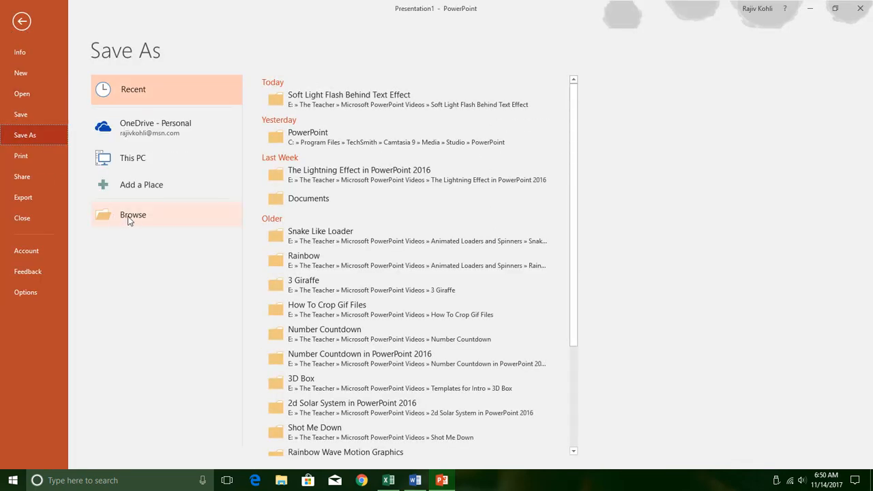
{"action": "left_click", "coordinate": [135, 215]}
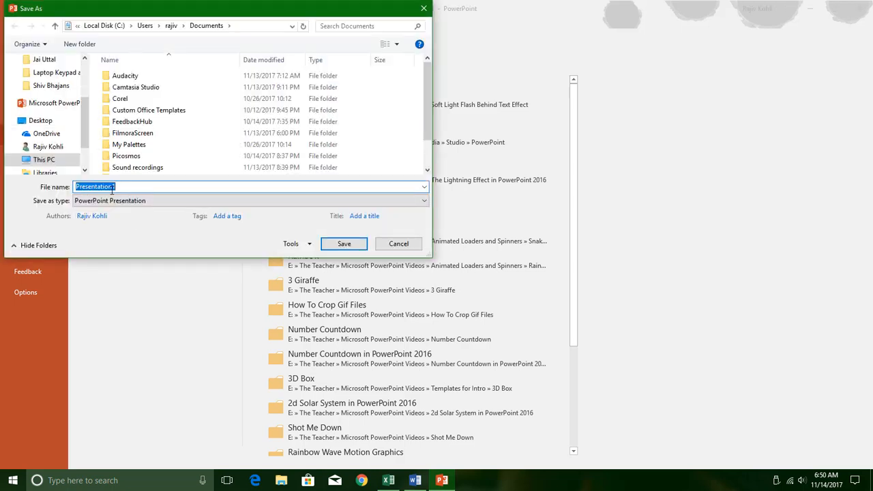
{"action": "left_click", "coordinate": [401, 243]}
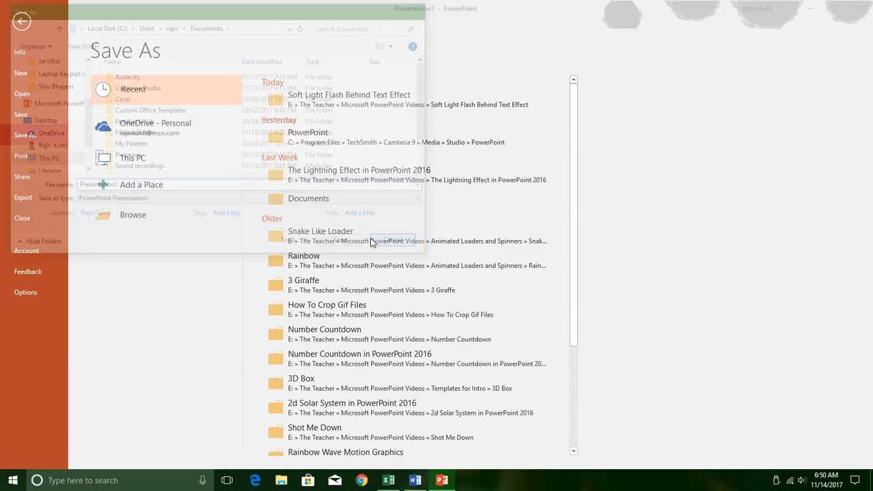
{"action": "left_click", "coordinate": [22, 23]}
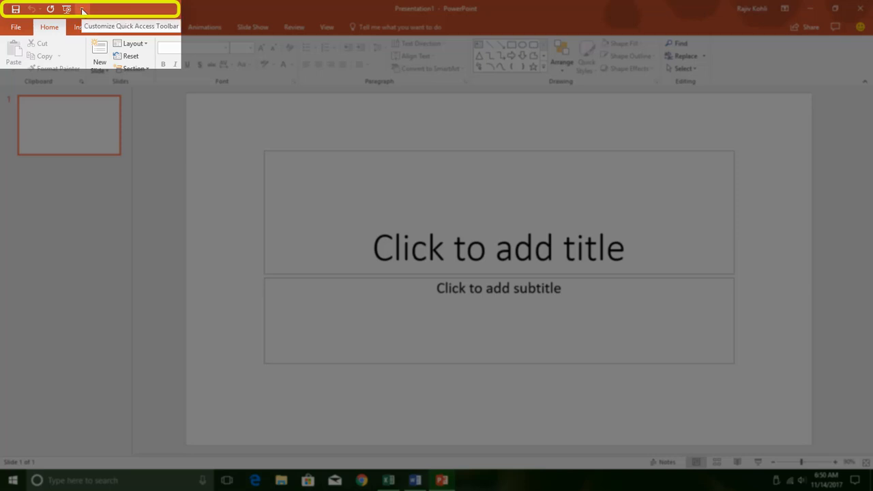
View the list of commands available for customizing the Quick Access Toolbar, then dismiss it without changes.
{"action": "left_click", "coordinate": [82, 9]}
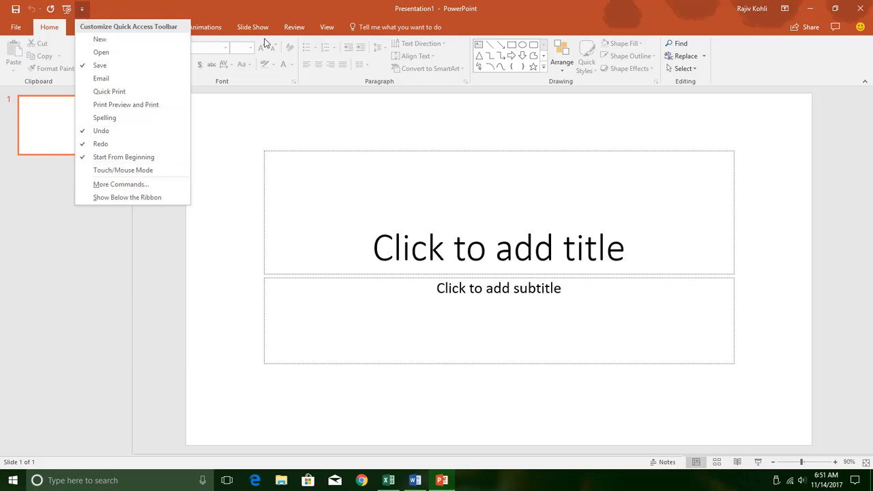
{"action": "left_click", "coordinate": [324, 7]}
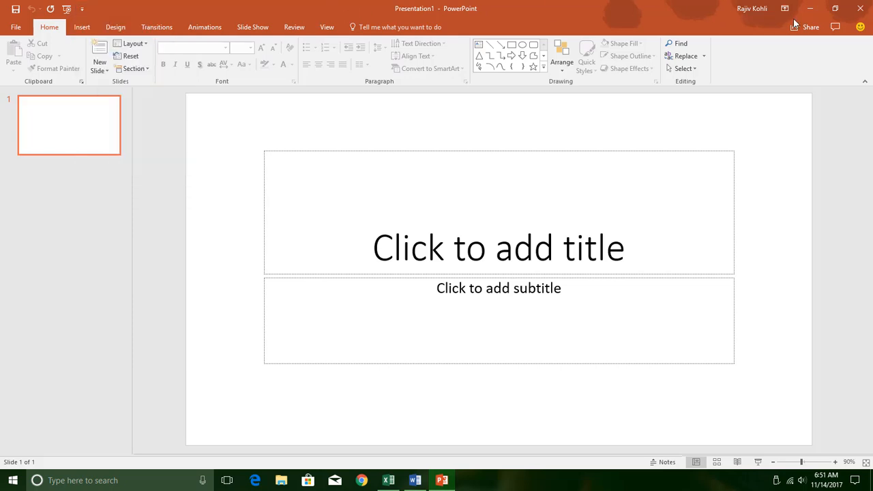
Restore down and maximize the presentation window, then minimize it and bring it back twice.
{"action": "left_click", "coordinate": [833, 9]}
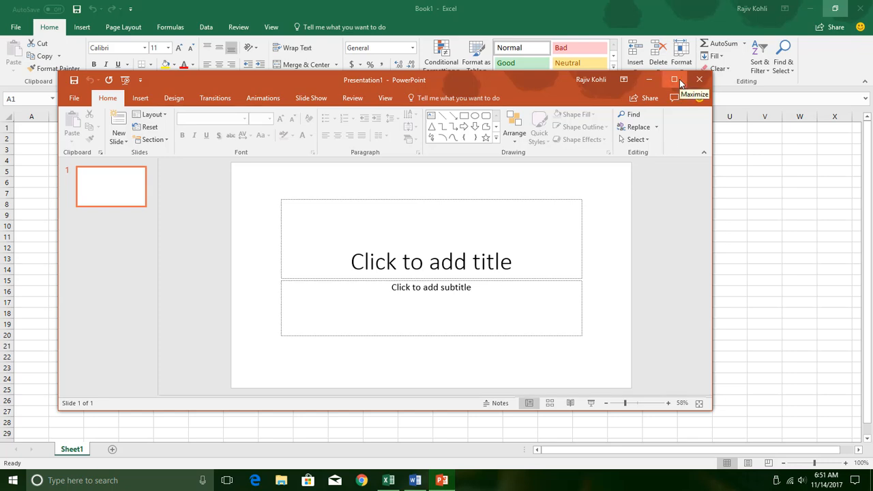
{"action": "left_click", "coordinate": [680, 79]}
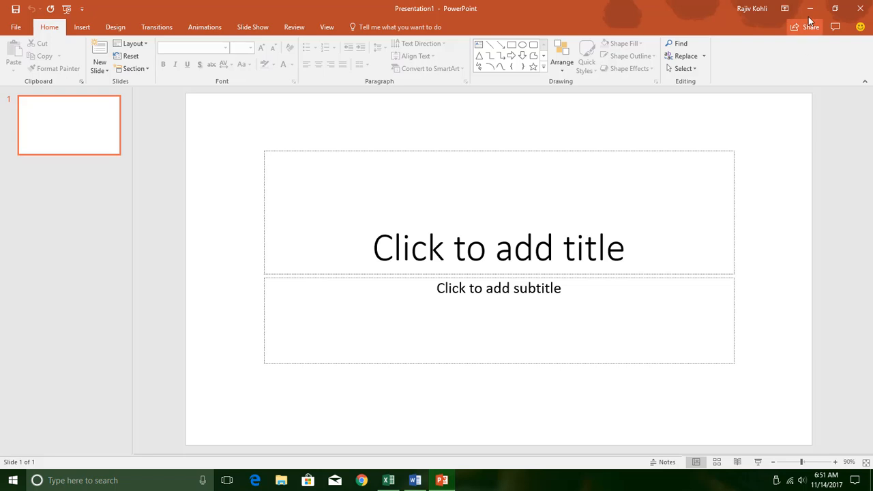
{"action": "left_click", "coordinate": [810, 12]}
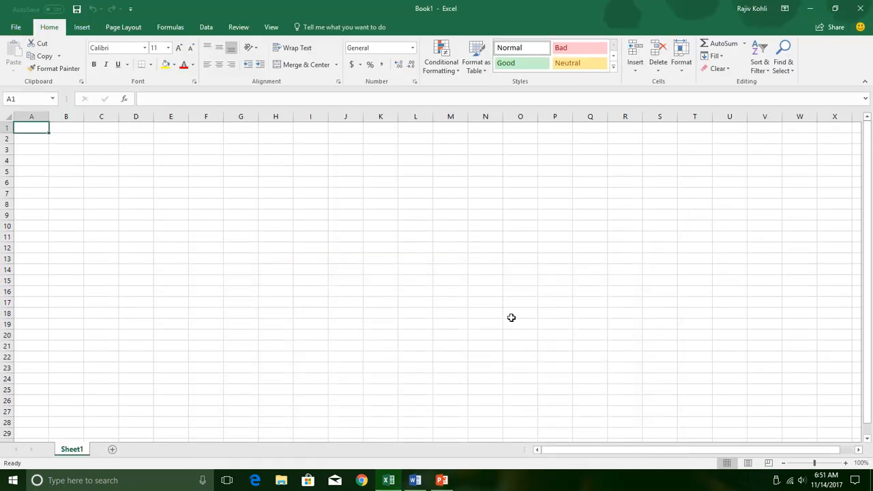
{"action": "left_click", "coordinate": [443, 480]}
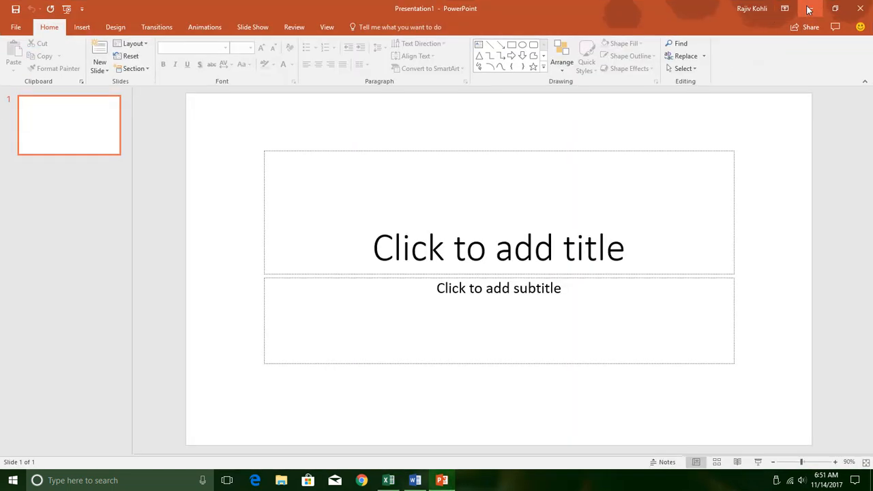
{"action": "left_click", "coordinate": [810, 9]}
{"action": "left_click", "coordinate": [442, 481]}
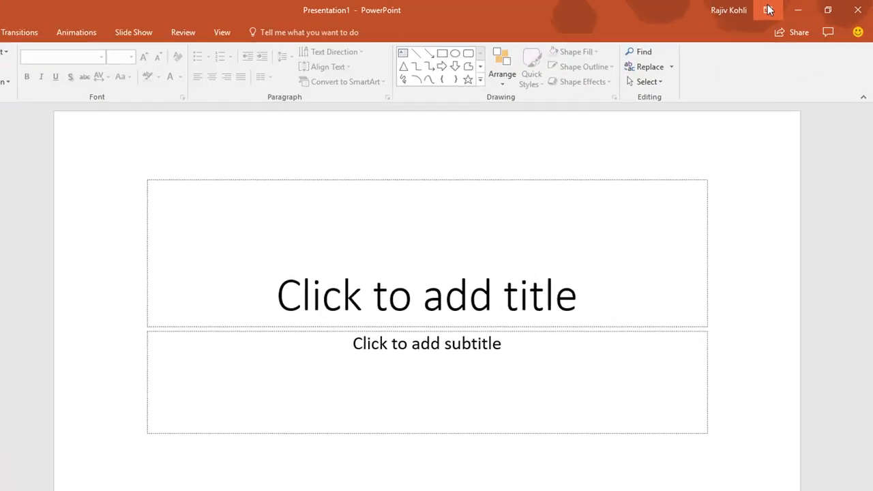
View the ribbon display options, then look through the Insert, Animations and View commands and return to the Home commands.
{"action": "left_click", "coordinate": [785, 8]}
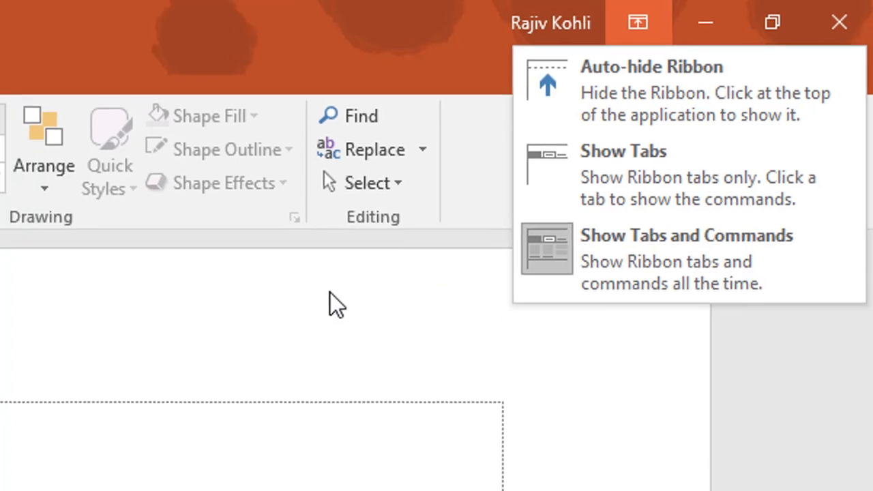
{"action": "left_click", "coordinate": [330, 306]}
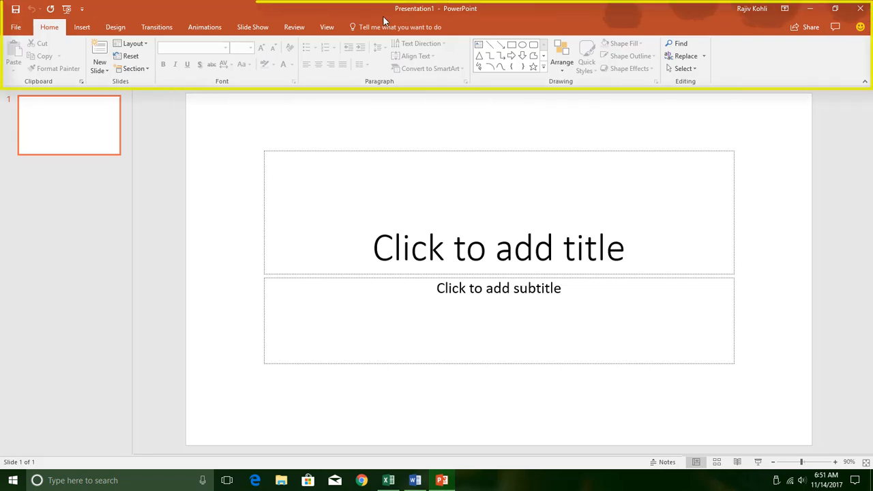
{"action": "left_click", "coordinate": [15, 30]}
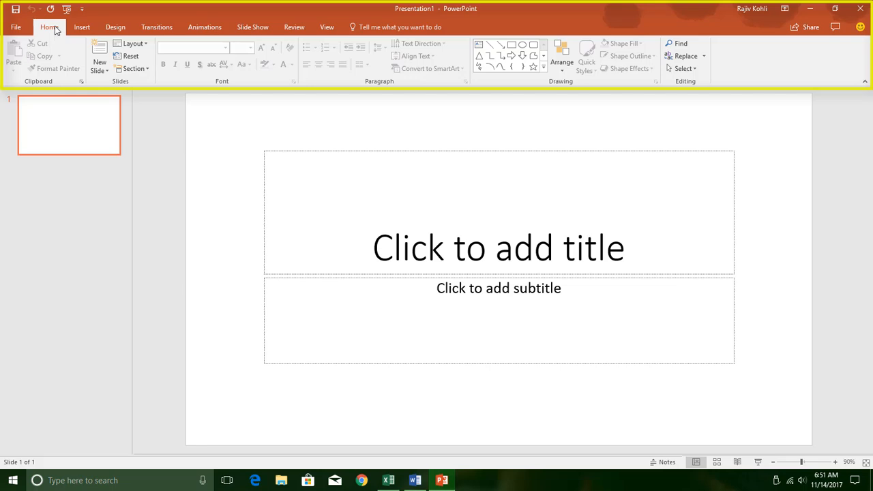
{"action": "left_click", "coordinate": [80, 28]}
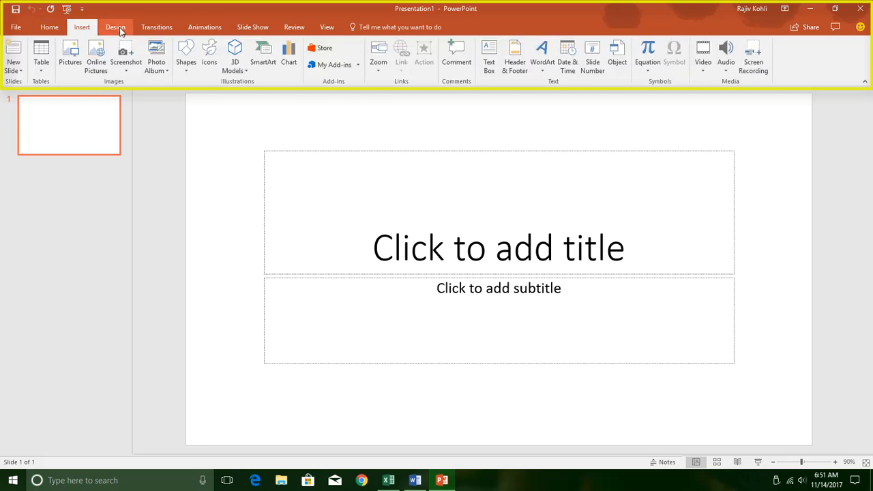
{"action": "scroll", "coordinate": [159, 34], "scroll_direction": "down", "scroll_amount": 5}
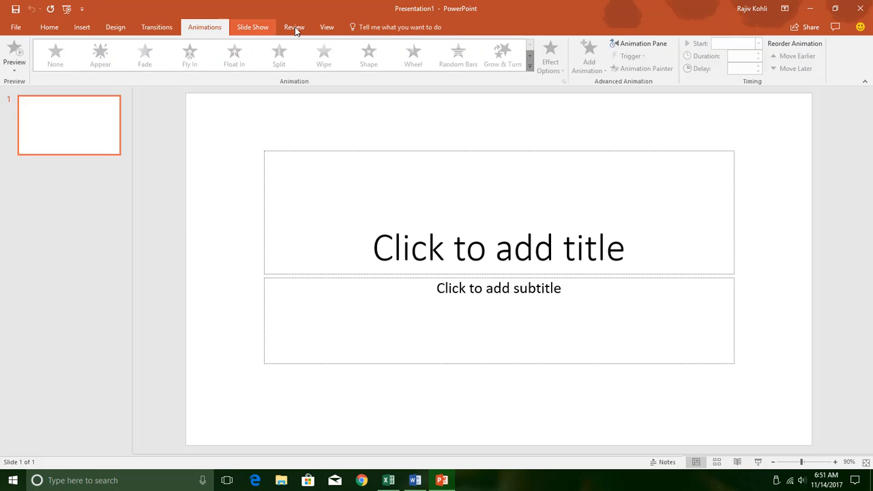
{"action": "left_click", "coordinate": [327, 28]}
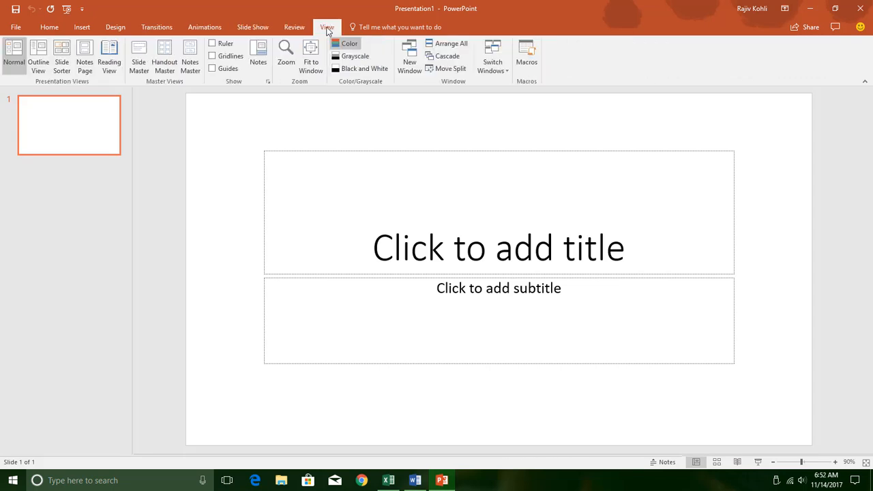
{"action": "left_click", "coordinate": [47, 30]}
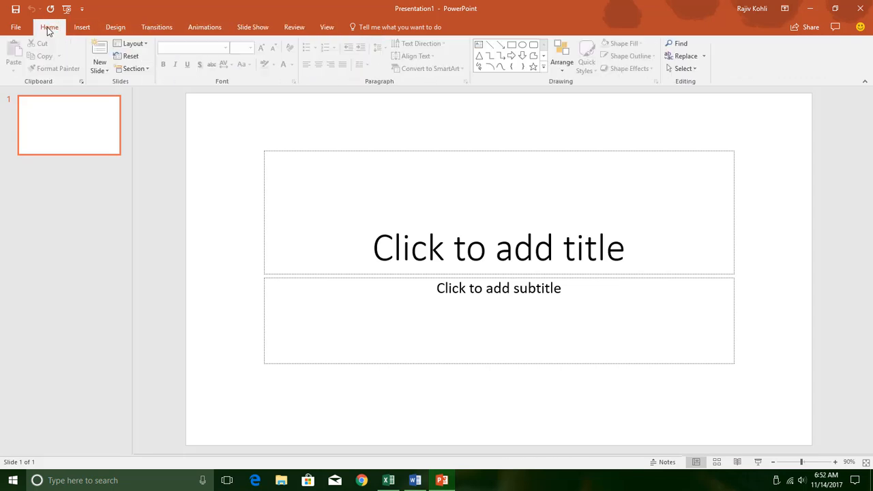
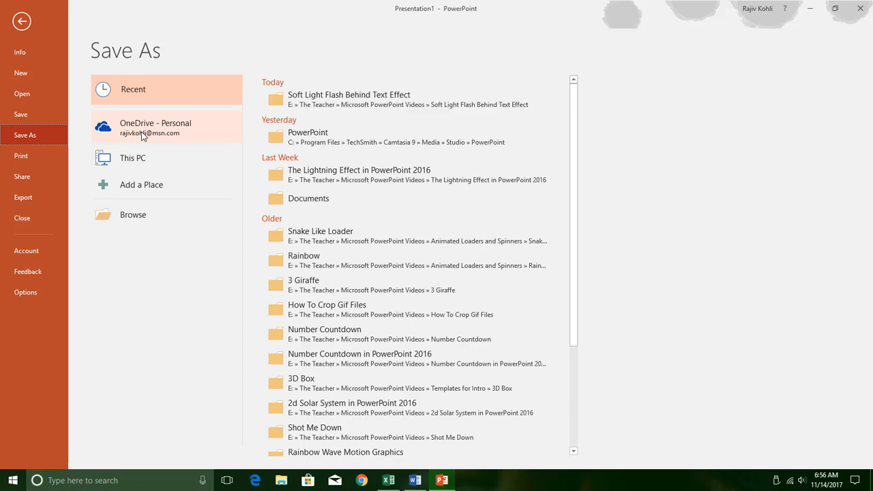
Examine the OneDrive, This PC, Add a Place and Browse save locations, then return to the slide without saving.
{"action": "left_click", "coordinate": [143, 135]}
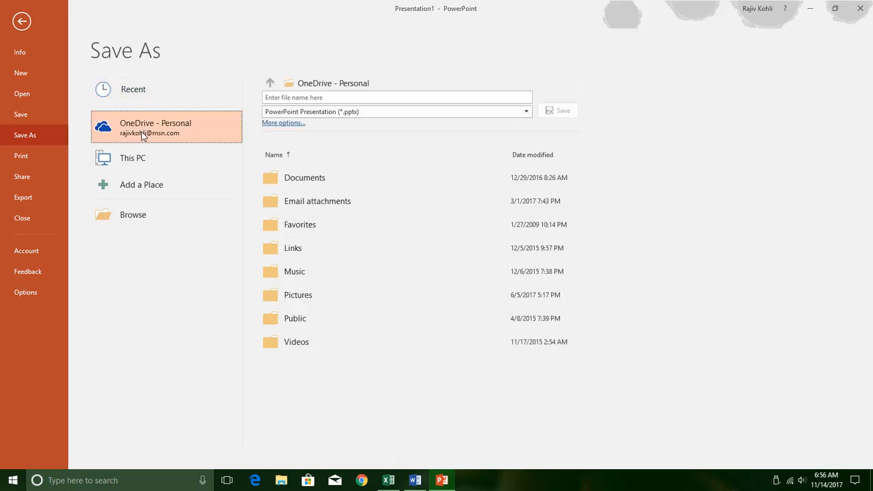
{"action": "left_click", "coordinate": [313, 95]}
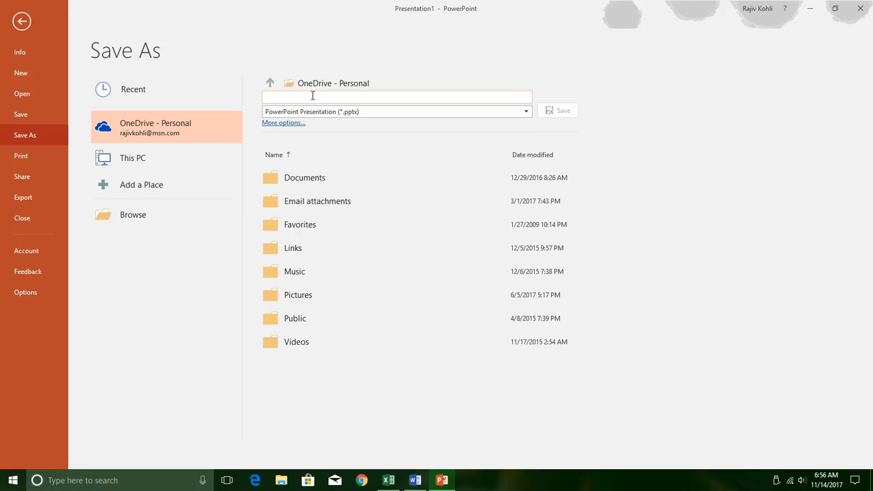
{"action": "left_click", "coordinate": [152, 161]}
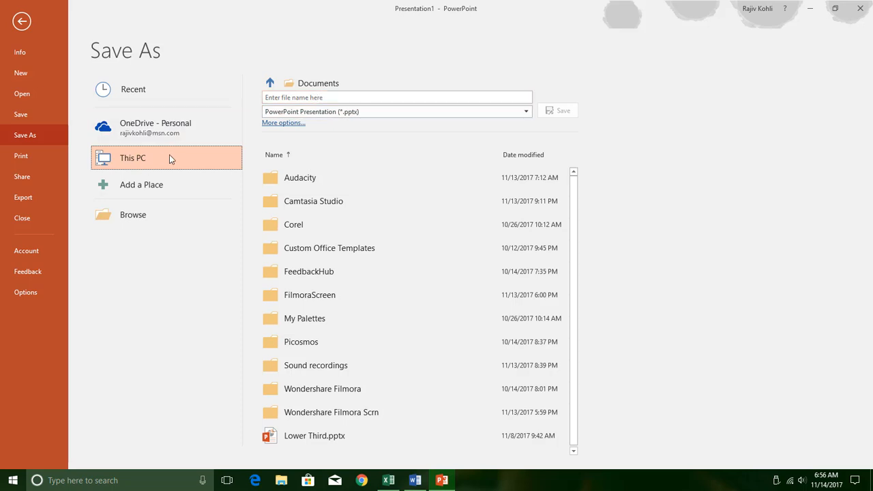
{"action": "left_click", "coordinate": [319, 96]}
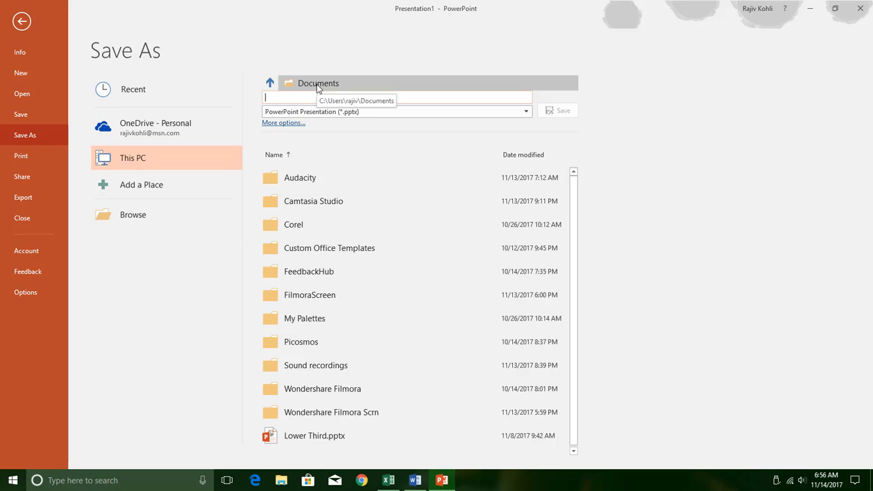
{"action": "left_click", "coordinate": [151, 187]}
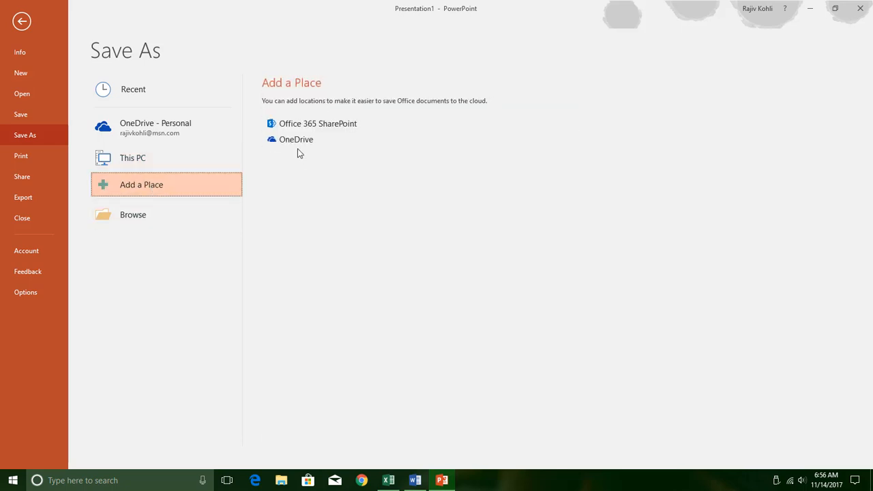
{"action": "left_click", "coordinate": [140, 216]}
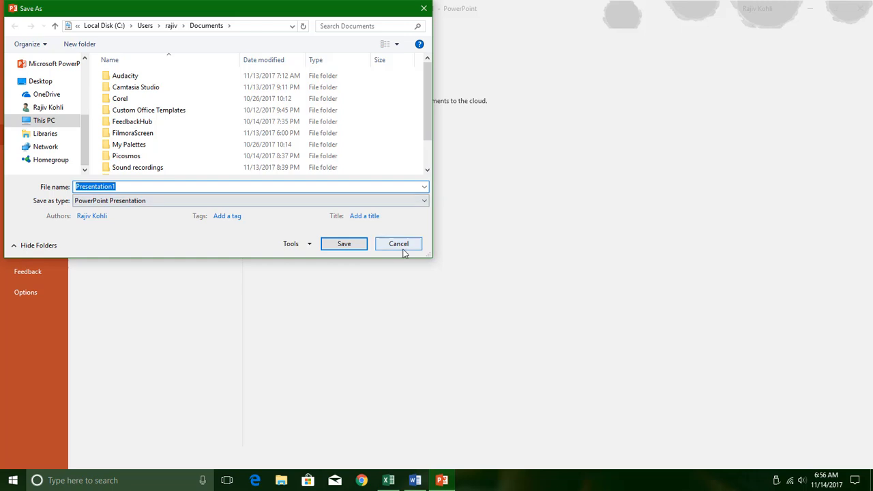
{"action": "left_click", "coordinate": [402, 246]}
{"action": "left_click", "coordinate": [15, 27]}
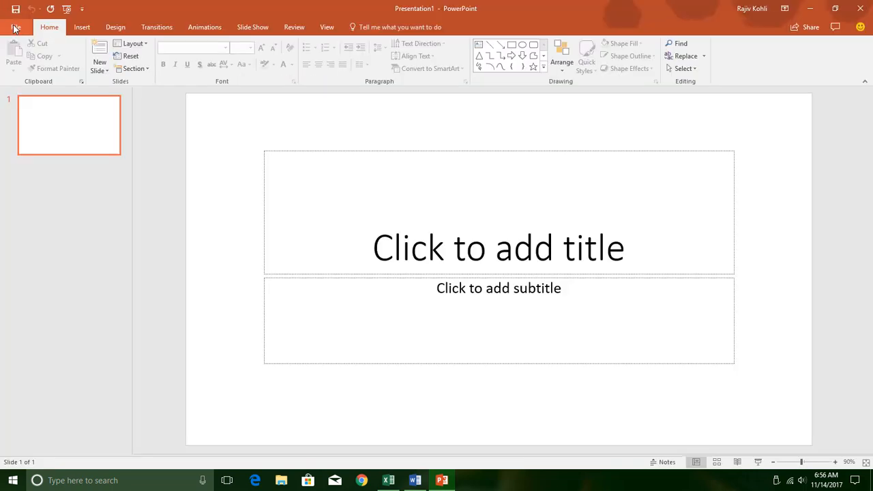
Start saving the presentation again to review browsing for a location, then cancel and return to the slide.
{"action": "left_click", "coordinate": [14, 27]}
{"action": "left_click", "coordinate": [17, 114]}
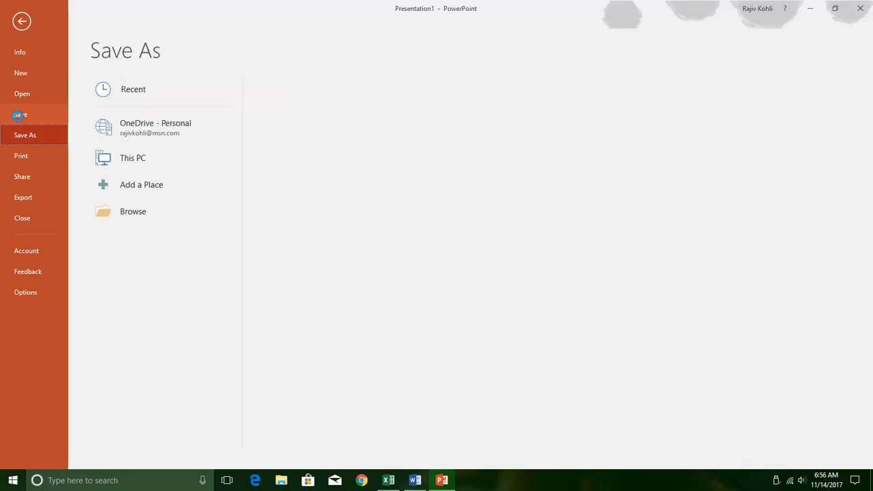
{"action": "left_click", "coordinate": [132, 219]}
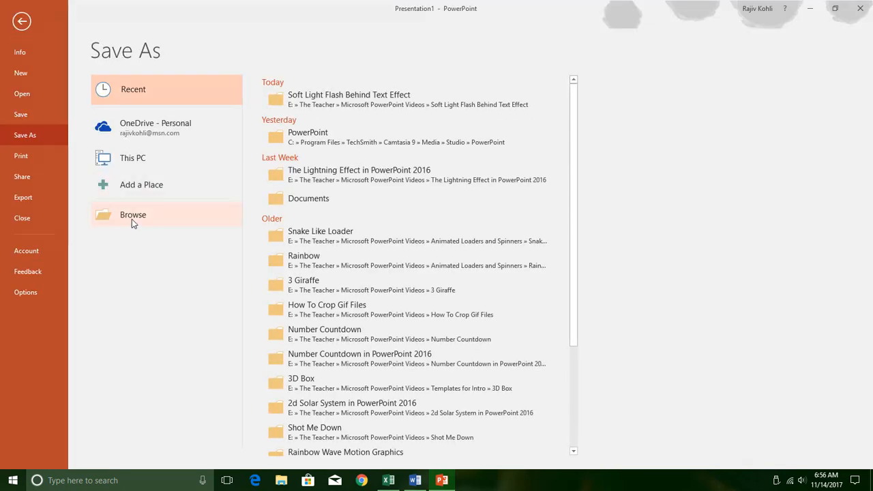
{"action": "left_click", "coordinate": [423, 9]}
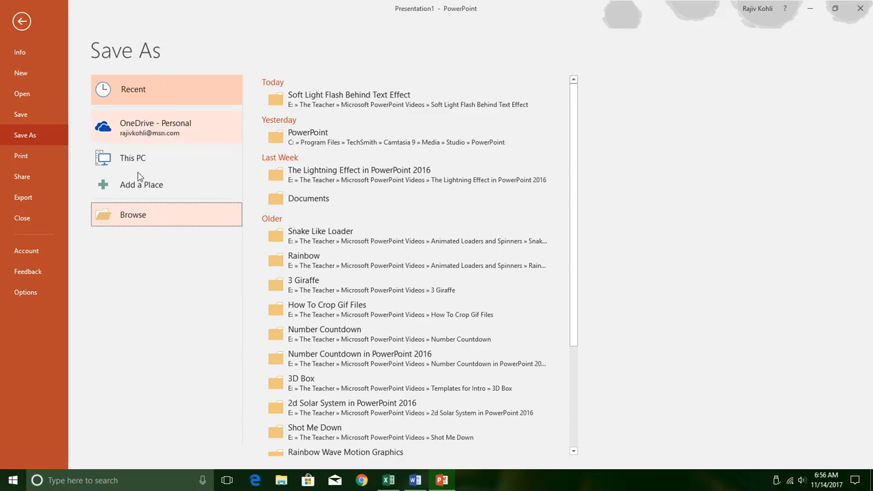
{"action": "left_click", "coordinate": [25, 21]}
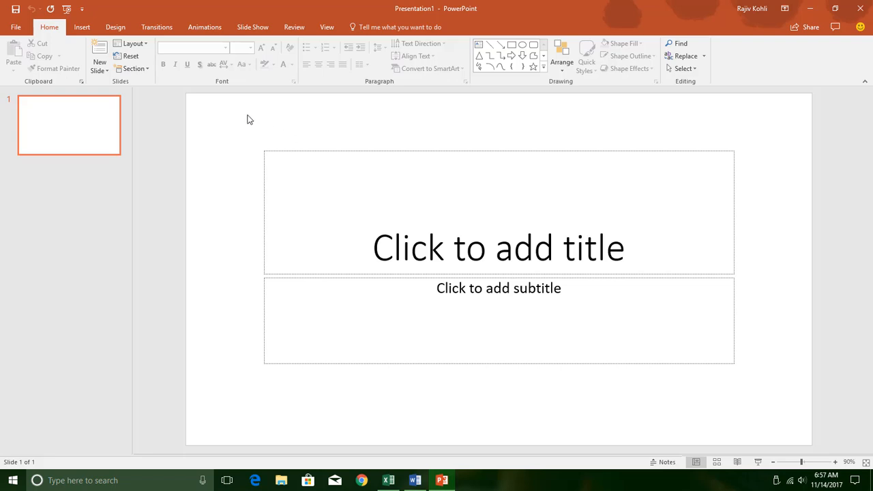
Turn on Save to Computer by default in the save options and apply the change.
{"action": "left_click", "coordinate": [15, 27]}
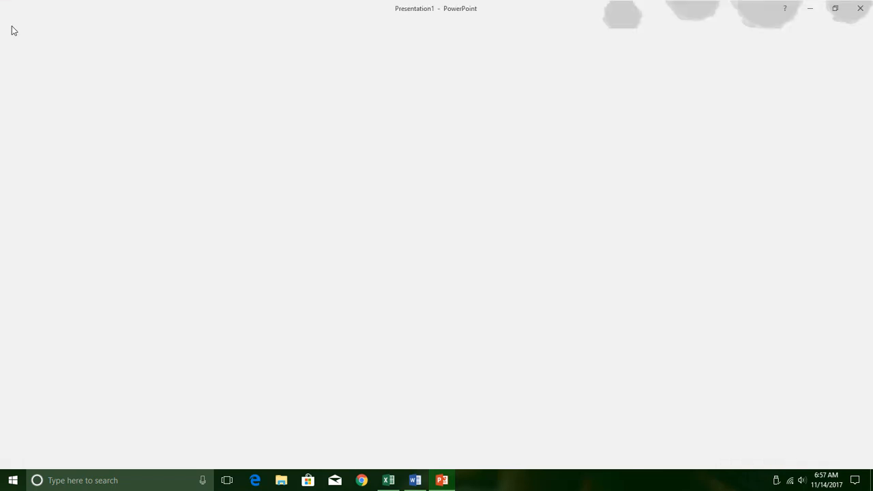
{"action": "left_click", "coordinate": [25, 292]}
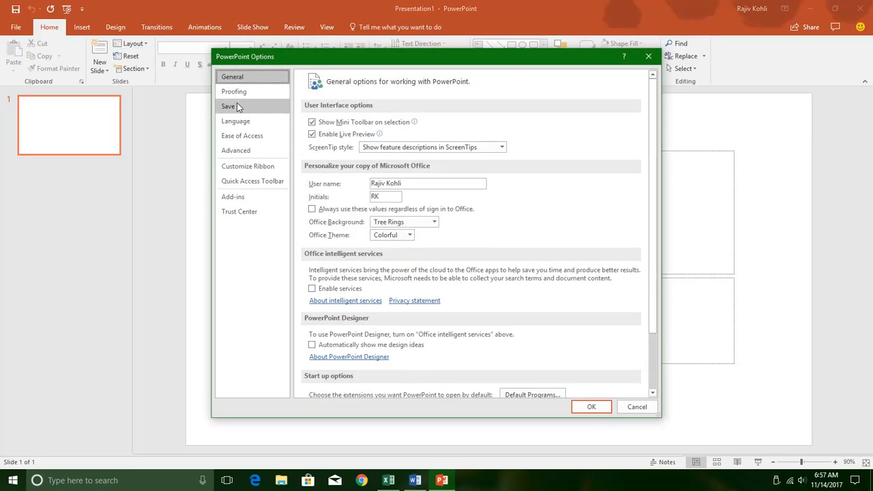
{"action": "left_click", "coordinate": [236, 104]}
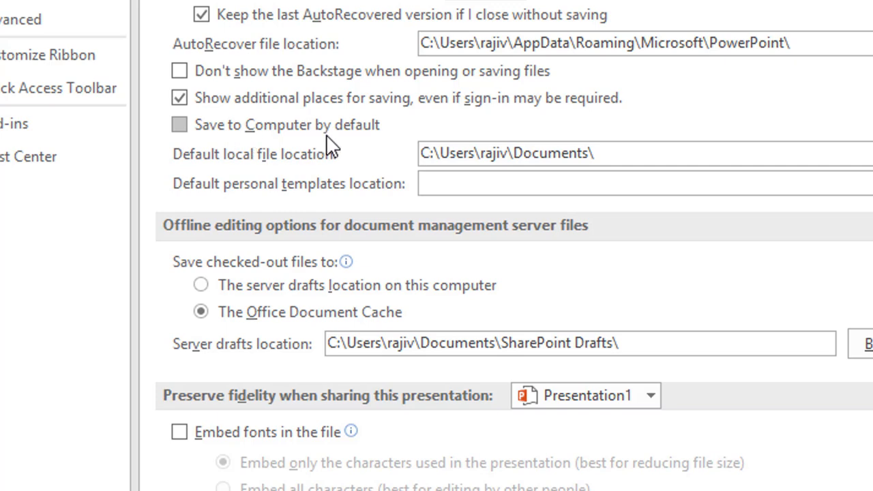
{"action": "left_click", "coordinate": [181, 130]}
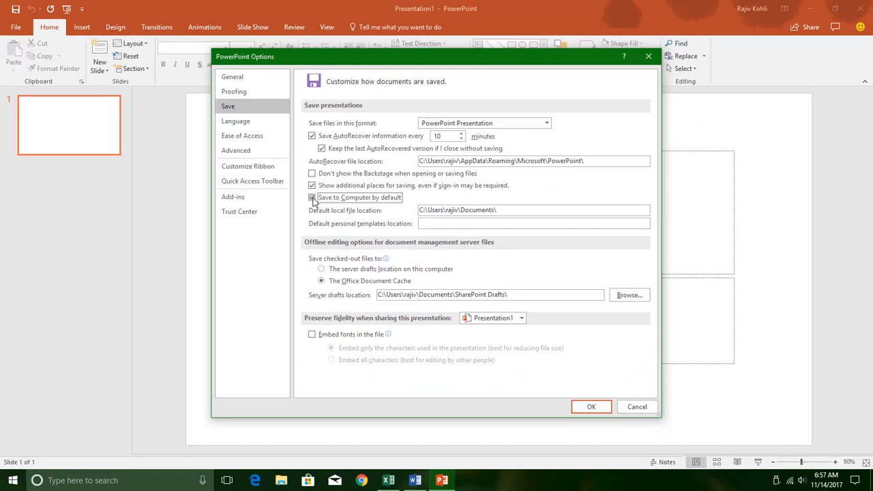
{"action": "left_click", "coordinate": [591, 408]}
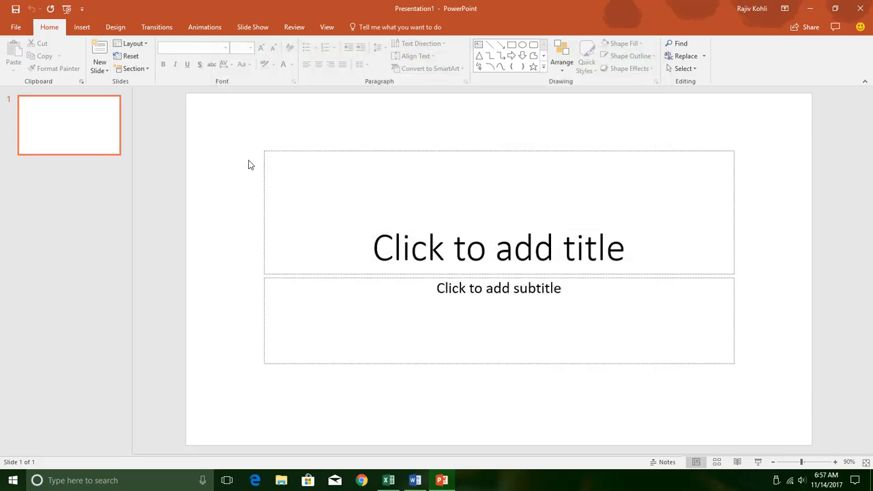
Save the presentation as "Sample" in the Documents folder on This PC.
{"action": "left_click", "coordinate": [14, 32]}
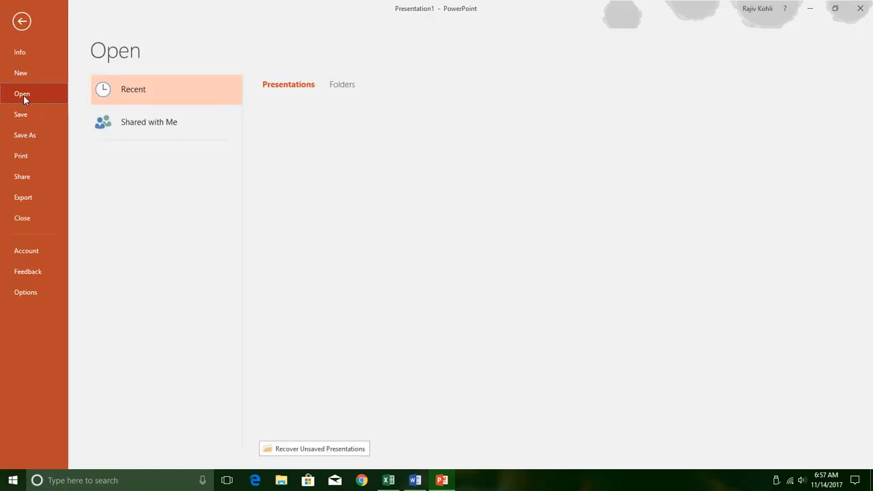
{"action": "left_click", "coordinate": [26, 114]}
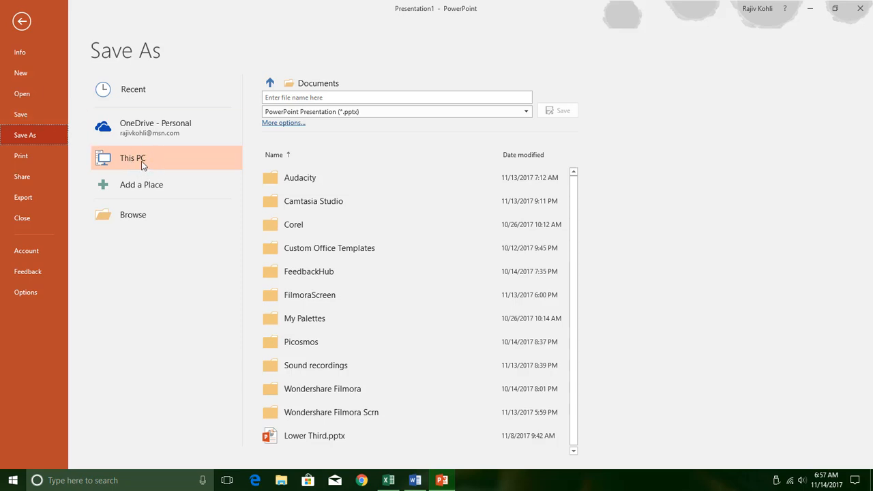
{"action": "left_click", "coordinate": [325, 98]}
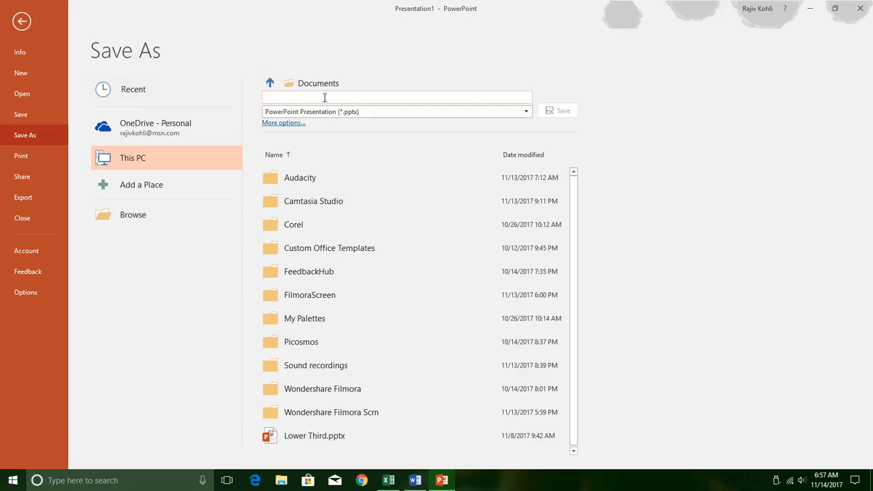
{"action": "type", "text": "Sample"}
{"action": "left_click", "coordinate": [566, 113]}
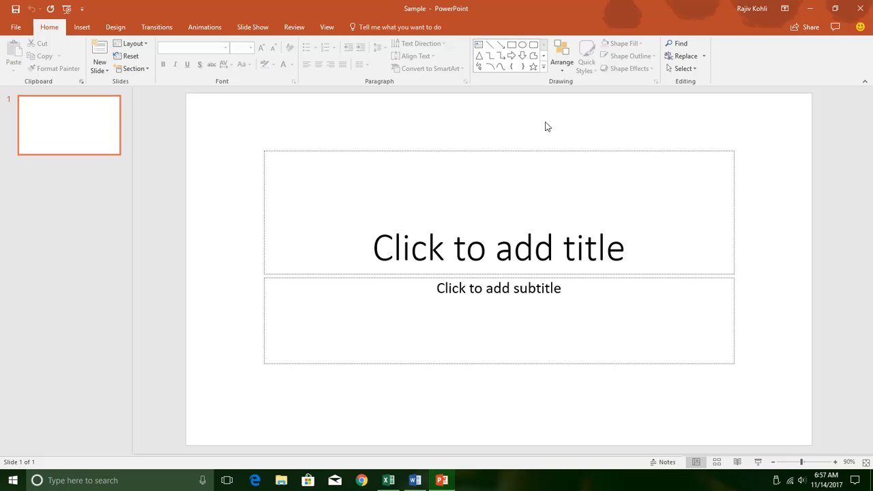
Turn on "Don't show the Backstage when opening or saving files" in the save options and apply the change.
{"action": "left_click", "coordinate": [23, 28]}
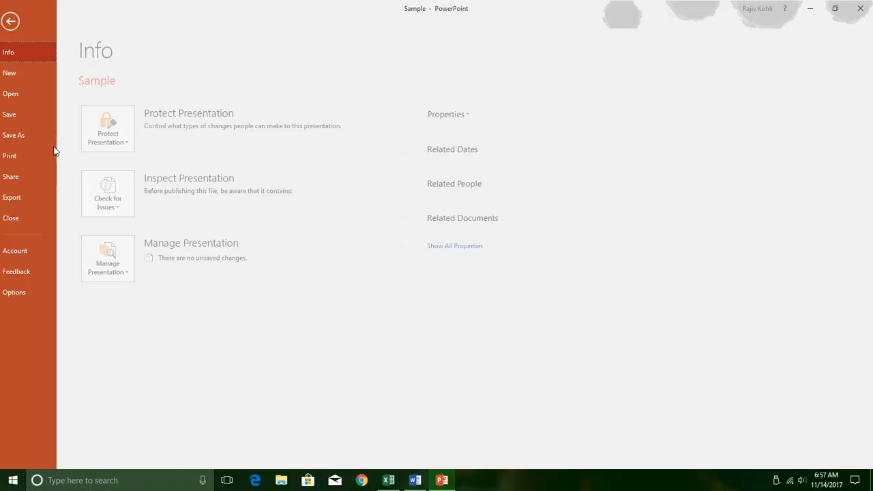
{"action": "left_click", "coordinate": [17, 295]}
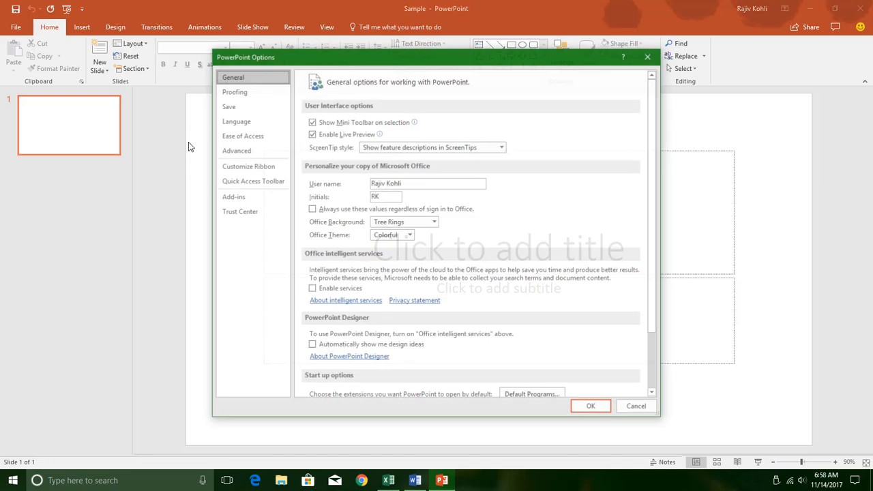
{"action": "left_click", "coordinate": [246, 109]}
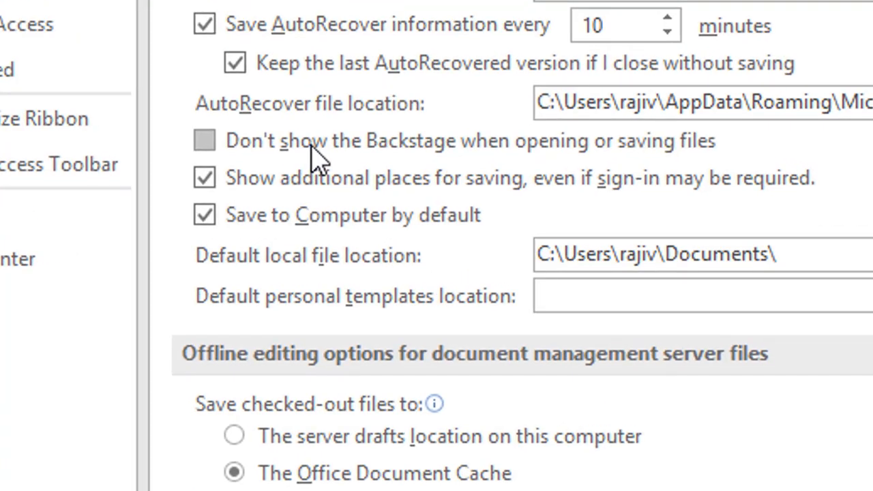
{"action": "left_click", "coordinate": [315, 158]}
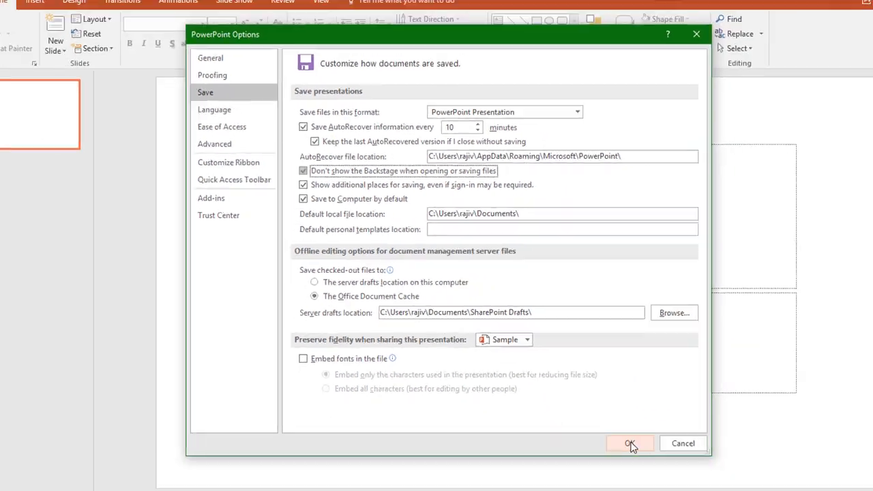
{"action": "left_click", "coordinate": [631, 444]}
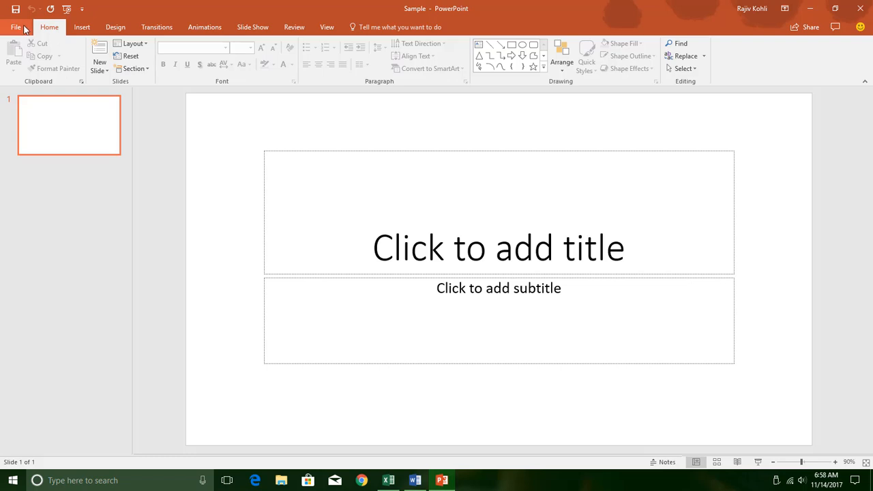
Save the Sample presentation again and create a new blank presentation.
{"action": "left_click", "coordinate": [24, 30]}
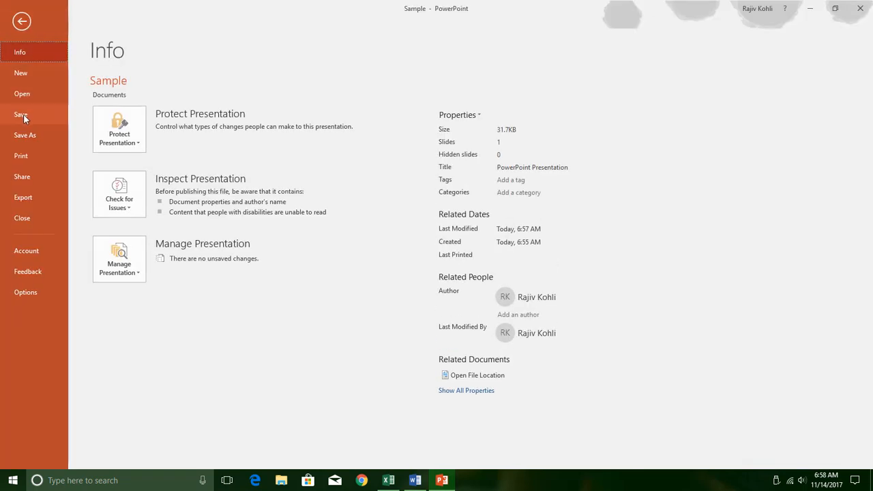
{"action": "left_click", "coordinate": [23, 113]}
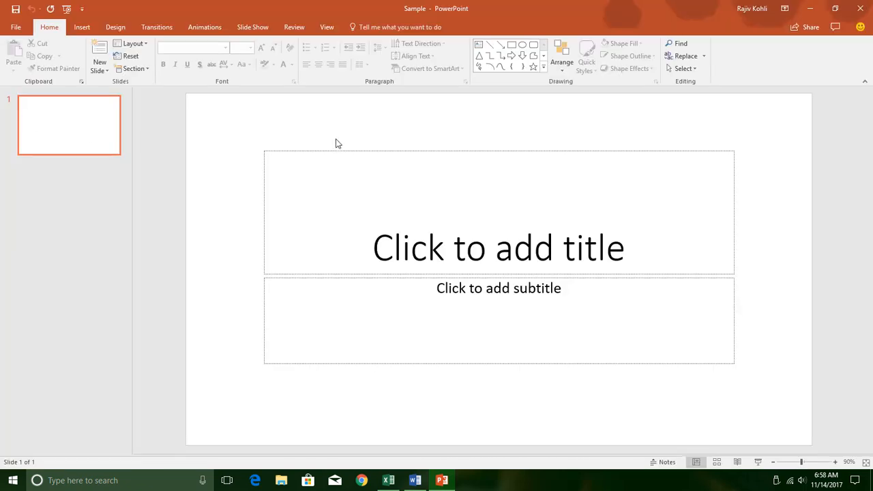
{"action": "left_click", "coordinate": [14, 27]}
{"action": "left_click", "coordinate": [33, 72]}
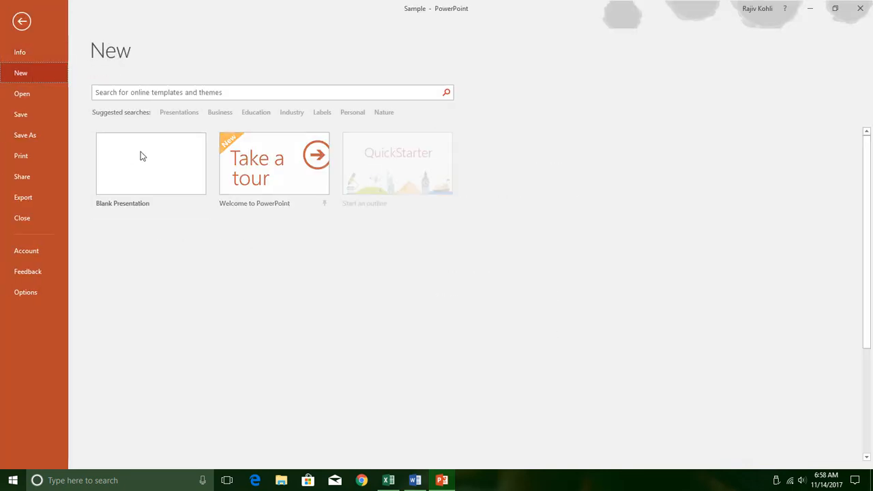
{"action": "left_click", "coordinate": [140, 156]}
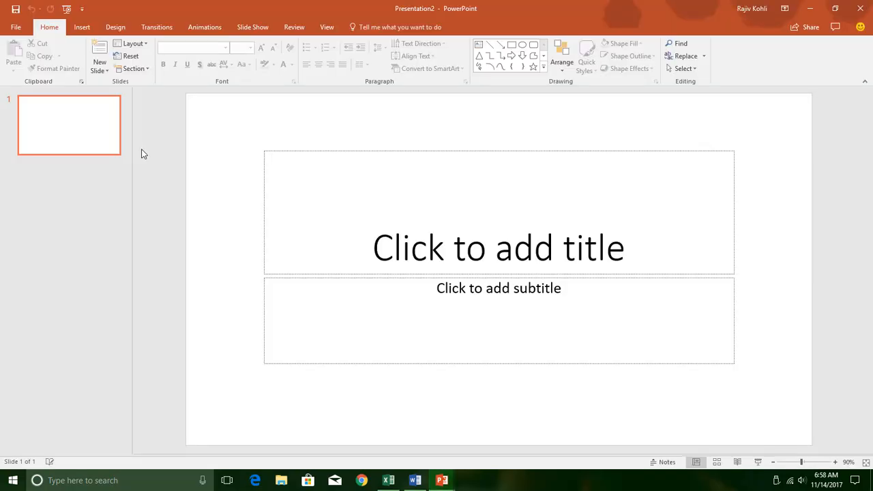
Switch to the Sample presentation window and back to the new blank presentation.
{"action": "mouse_move", "coordinate": [442, 480]}
{"action": "left_click", "coordinate": [391, 405]}
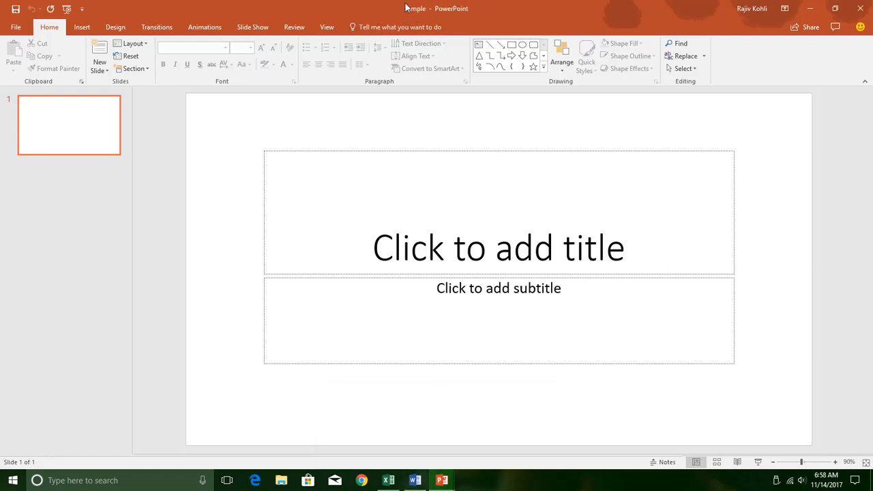
{"action": "mouse_move", "coordinate": [450, 478]}
{"action": "left_click", "coordinate": [450, 412]}
Start saving the new blank presentation, move the Save As dialog over the slide to review it, and cancel without saving.
{"action": "left_click", "coordinate": [21, 28]}
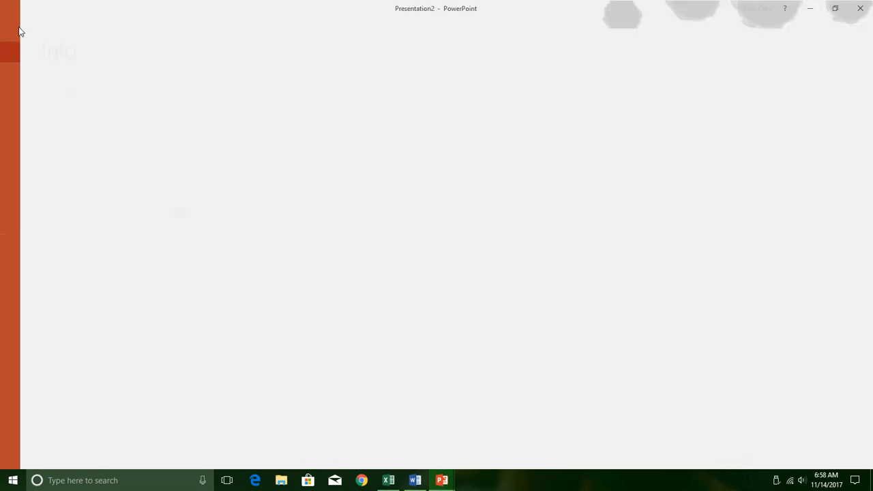
{"action": "left_click", "coordinate": [20, 114]}
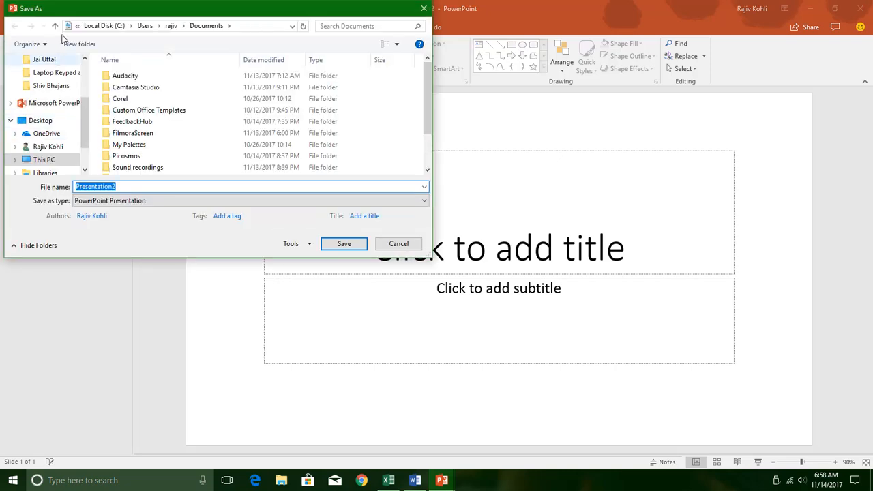
{"action": "left_click_drag", "start_coordinate": [98, 9], "coordinate": [317, 93]}
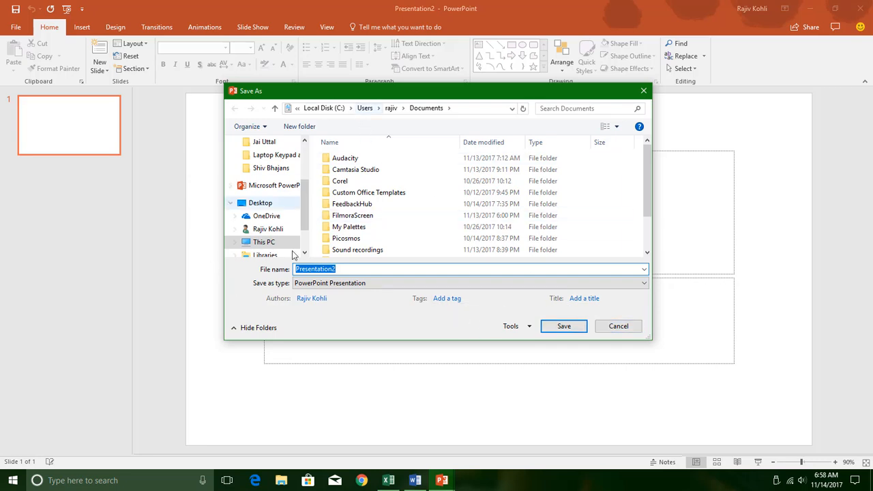
{"action": "left_click", "coordinate": [619, 326]}
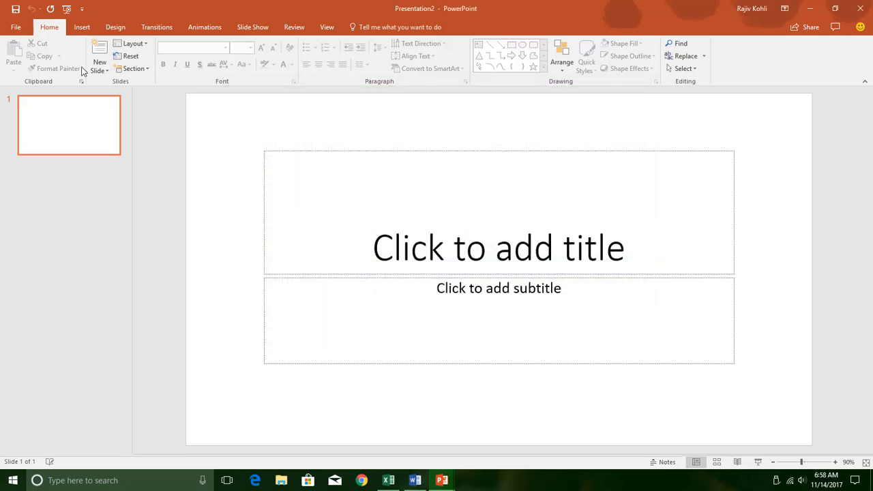
Turn off Save to Computer by default in the save options and toggle the option to show additional places for saving.
{"action": "left_click", "coordinate": [14, 29]}
{"action": "left_click", "coordinate": [32, 288]}
{"action": "left_click", "coordinate": [228, 108]}
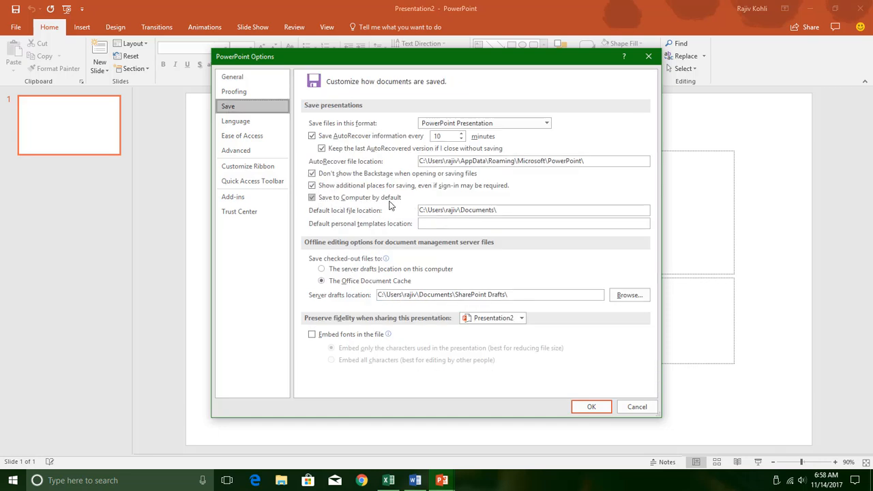
{"action": "left_click", "coordinate": [312, 198]}
{"action": "left_click", "coordinate": [312, 185]}
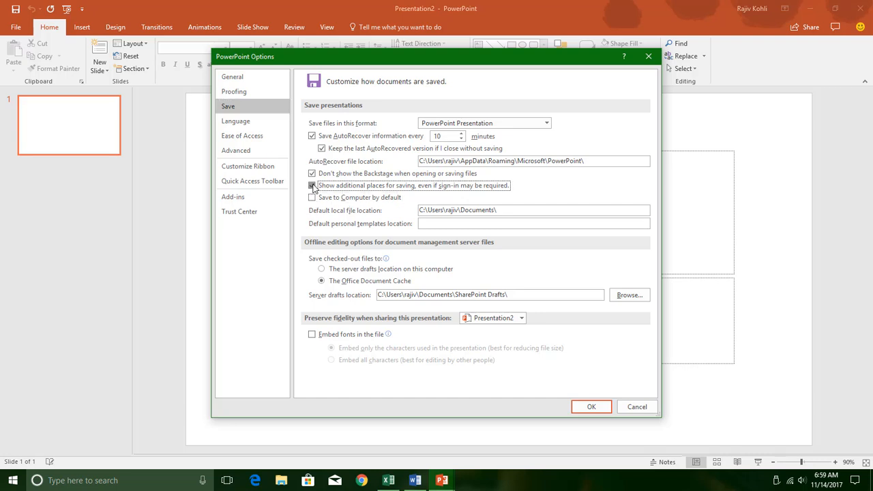